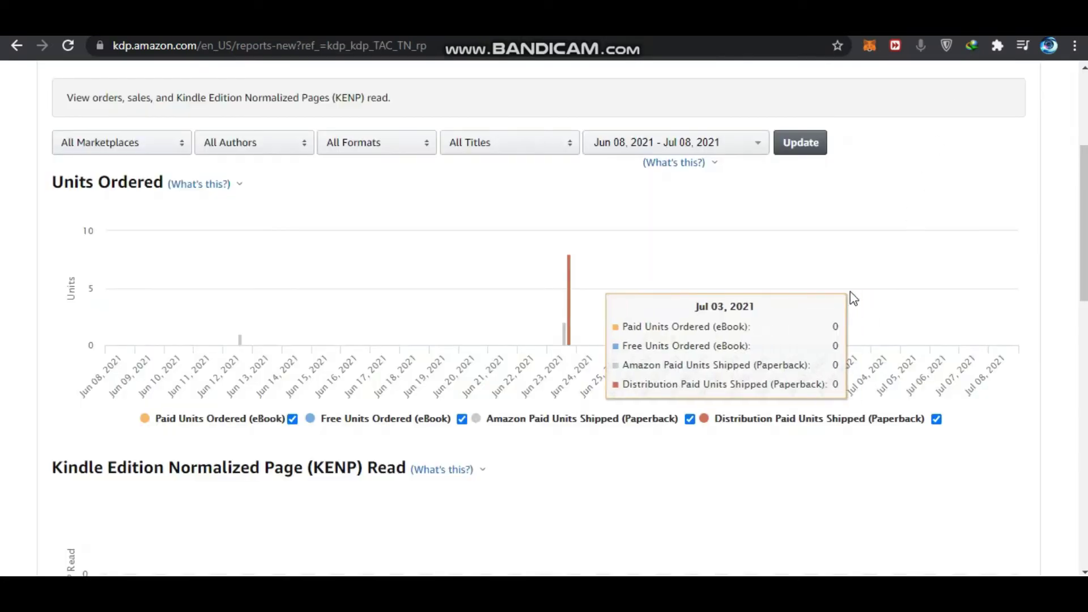
Load the KDP sales reports and inspect the Units Ordered chart for Jun 23, 2021.
{"action": "scroll", "coordinate": [880, 186], "scroll_direction": "up", "scroll_amount": 4}
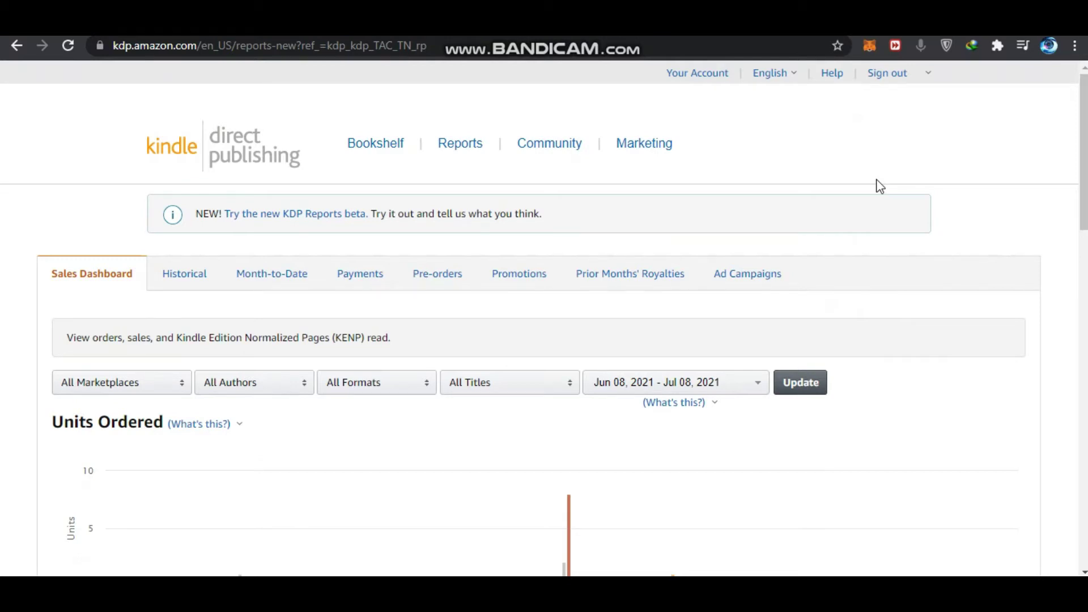
{"action": "left_click", "coordinate": [461, 148]}
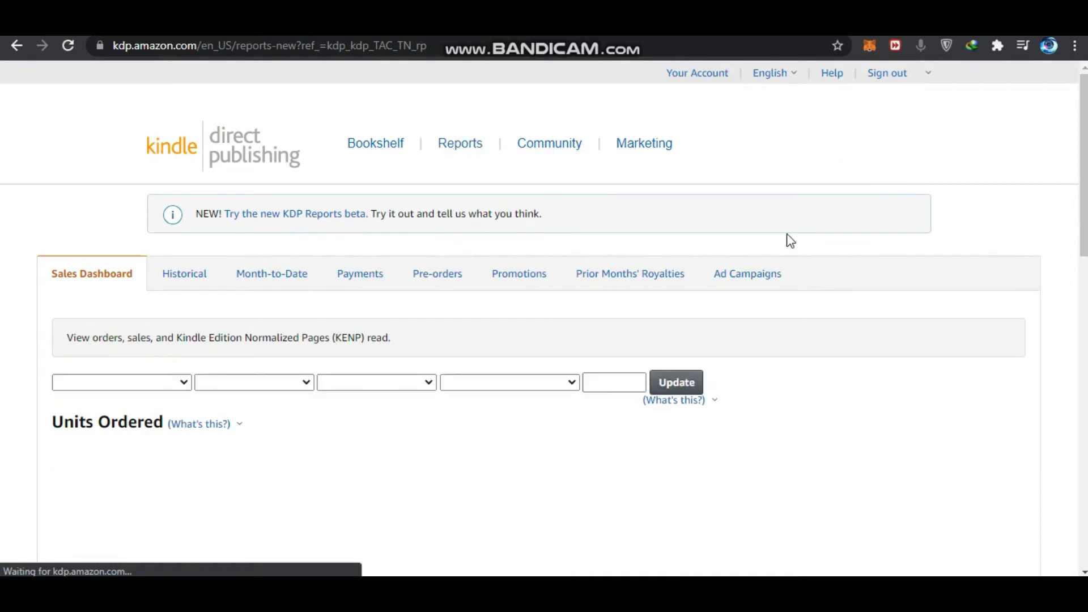
{"action": "scroll", "coordinate": [788, 238], "scroll_direction": "down", "scroll_amount": 2}
{"action": "scroll", "coordinate": [809, 265], "scroll_direction": "down", "scroll_amount": 2}
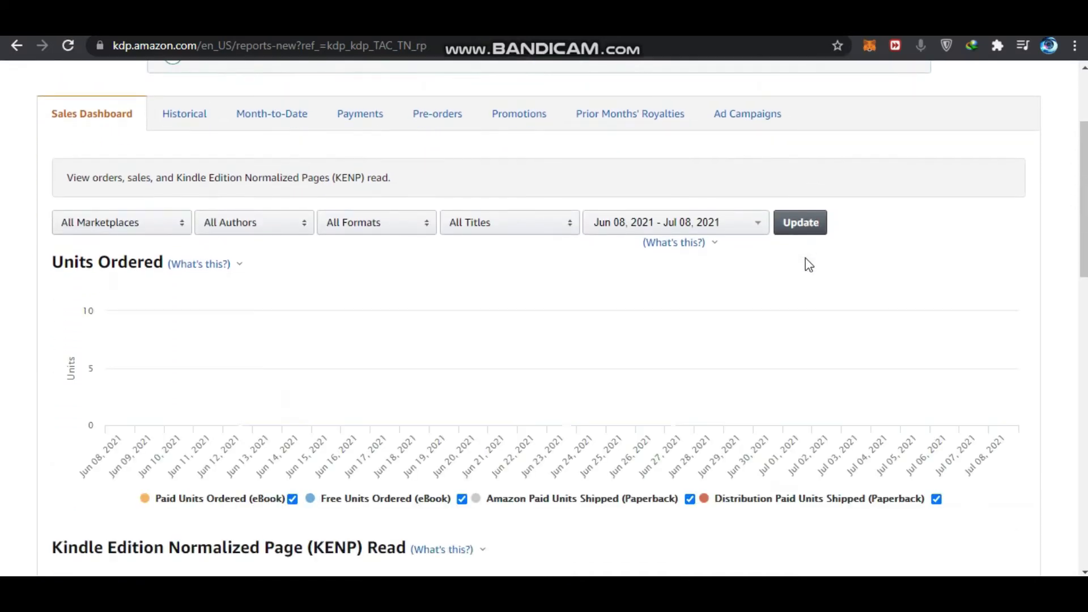
{"action": "scroll", "coordinate": [809, 265], "scroll_direction": "down", "scroll_amount": 2}
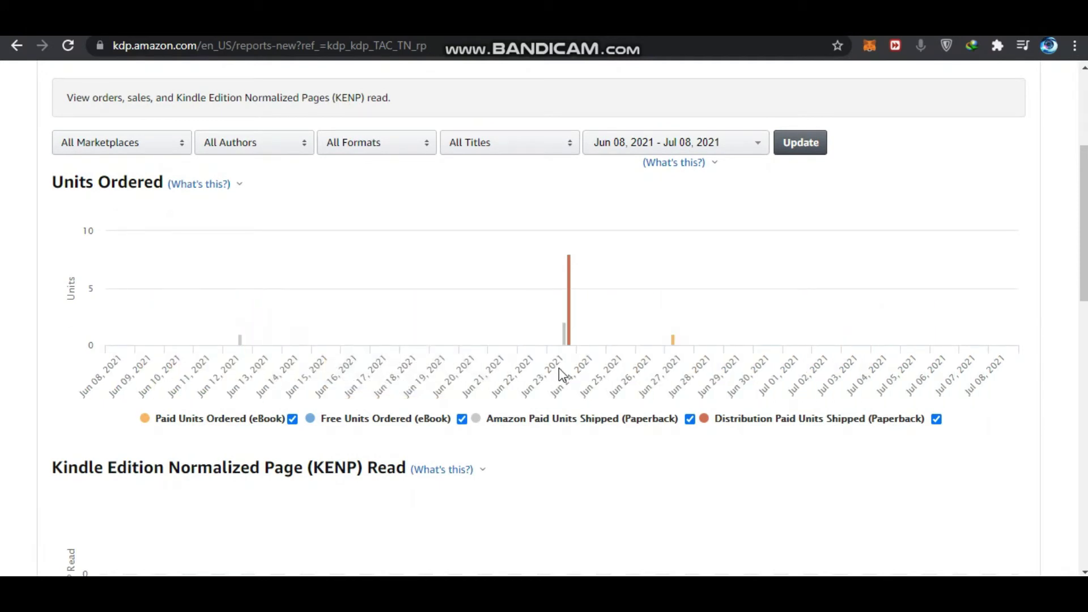
{"action": "mouse_move", "coordinate": [566, 284]}
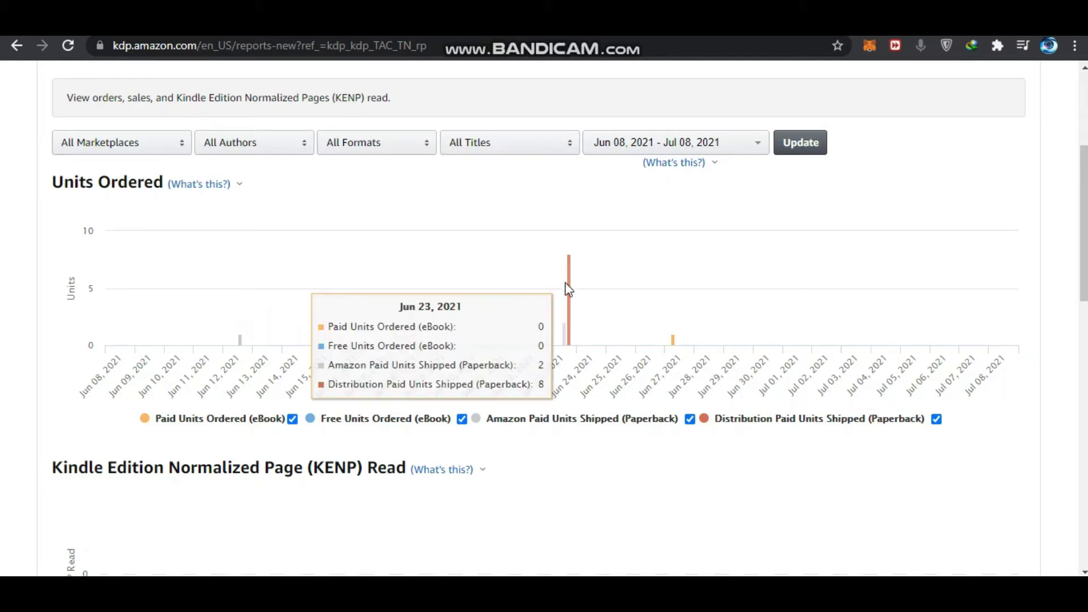
Examine the currency, eBook, paperback and total royalty columns of the Royalties Earned table.
{"action": "scroll", "coordinate": [586, 357], "scroll_direction": "down", "scroll_amount": 8}
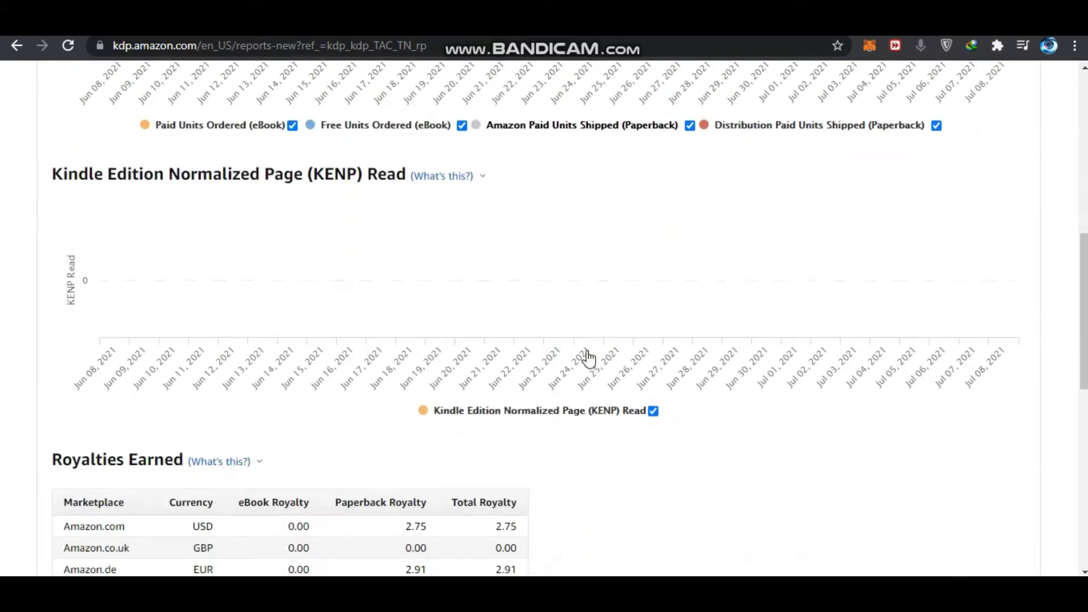
{"action": "scroll", "coordinate": [588, 358], "scroll_direction": "down", "scroll_amount": 3}
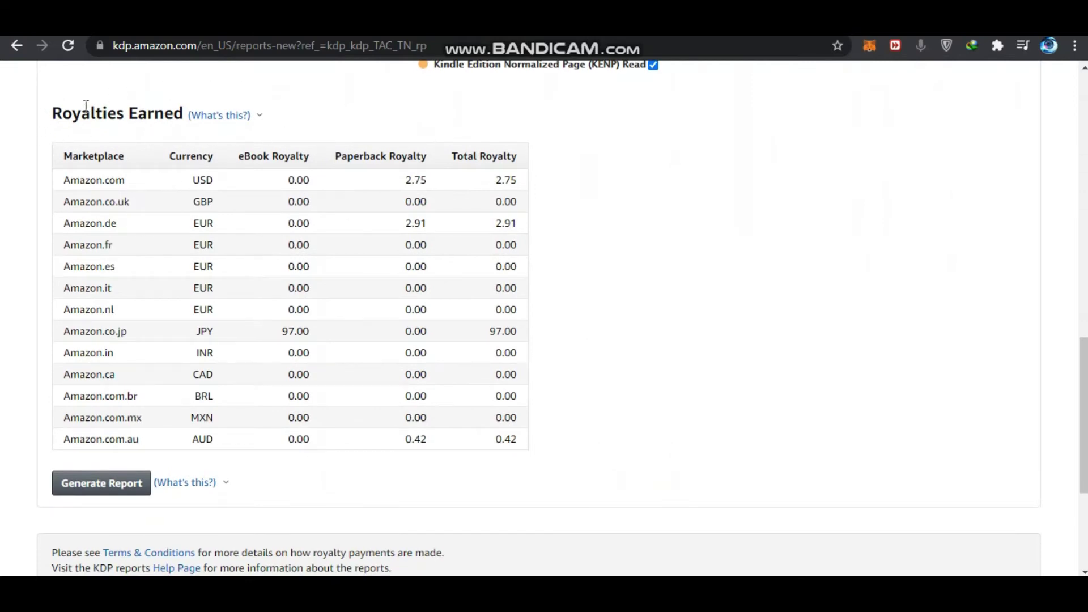
{"action": "left_click", "coordinate": [201, 141]}
{"action": "double_click", "coordinate": [202, 143]}
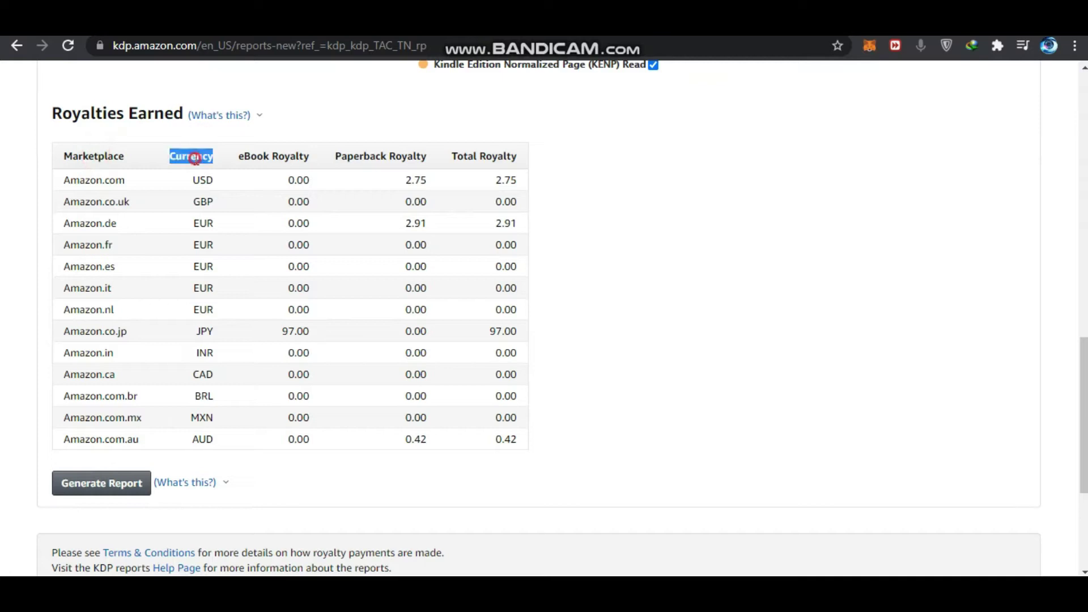
{"action": "triple_click", "coordinate": [265, 160]}
{"action": "triple_click", "coordinate": [352, 156]}
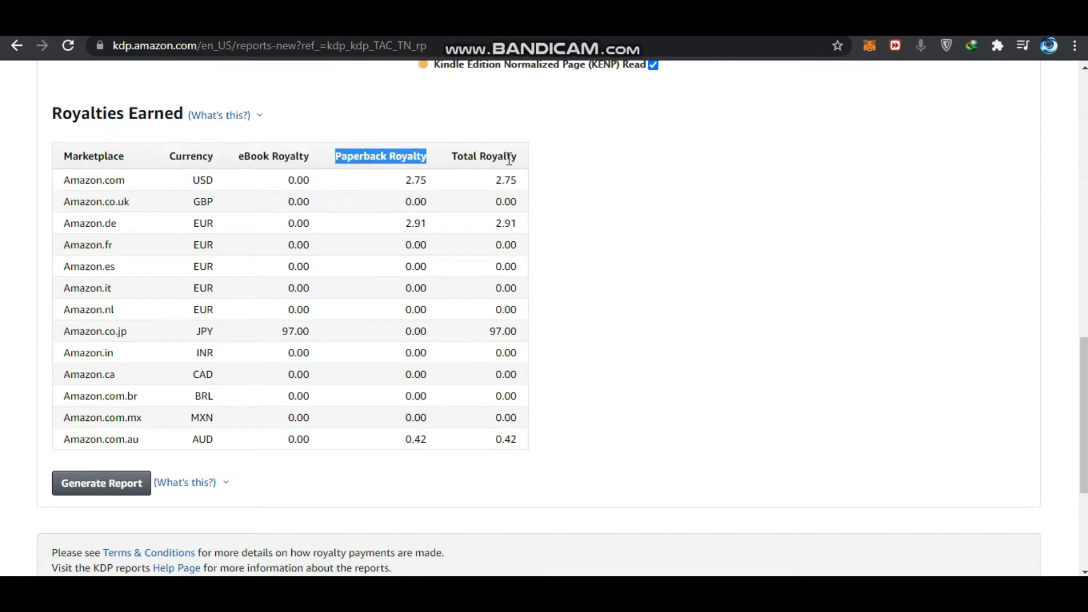
{"action": "triple_click", "coordinate": [489, 164]}
{"action": "left_click", "coordinate": [595, 170]}
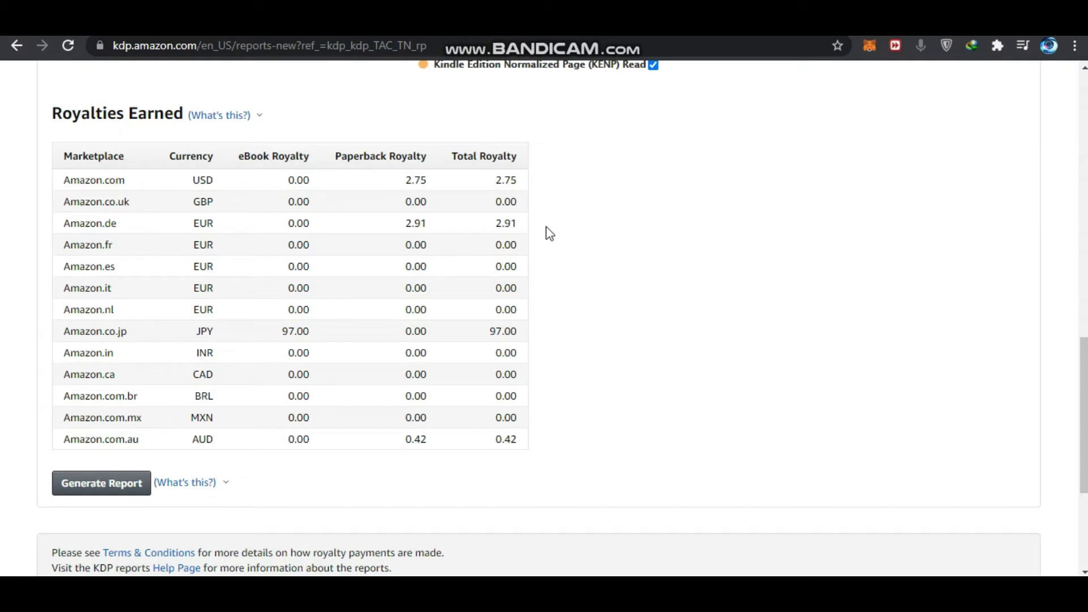
Examine the marketplaces and their respective currencies listed in the Royalties Earned table.
{"action": "double_click", "coordinate": [85, 179]}
{"action": "left_click", "coordinate": [58, 187]}
{"action": "double_click", "coordinate": [94, 180]}
{"action": "double_click", "coordinate": [94, 201]}
{"action": "left_click", "coordinate": [90, 243]}
{"action": "left_click", "coordinate": [575, 238]}
{"action": "left_click_drag", "start_coordinate": [207, 177], "coordinate": [194, 183]}
{"action": "double_click", "coordinate": [202, 201]}
{"action": "left_click_drag", "start_coordinate": [199, 286], "coordinate": [212, 286]}
{"action": "double_click", "coordinate": [204, 353]}
{"action": "left_click_drag", "start_coordinate": [206, 330], "coordinate": [196, 332]}
{"action": "left_click_drag", "start_coordinate": [192, 375], "coordinate": [208, 393]}
{"action": "left_click", "coordinate": [206, 392]}
{"action": "left_click", "coordinate": [587, 331]}
Review the royalty amounts for every marketplace in the Royalties Earned table.
{"action": "left_click_drag", "start_coordinate": [522, 476], "coordinate": [485, 183]}
{"action": "left_click", "coordinate": [580, 266]}
{"action": "scroll", "coordinate": [591, 375], "scroll_direction": "up", "scroll_amount": 1}
{"action": "scroll", "coordinate": [592, 375], "scroll_direction": "down", "scroll_amount": 3}
{"action": "scroll", "coordinate": [593, 375], "scroll_direction": "up", "scroll_amount": 3}
{"action": "scroll", "coordinate": [593, 375], "scroll_direction": "down", "scroll_amount": 3}
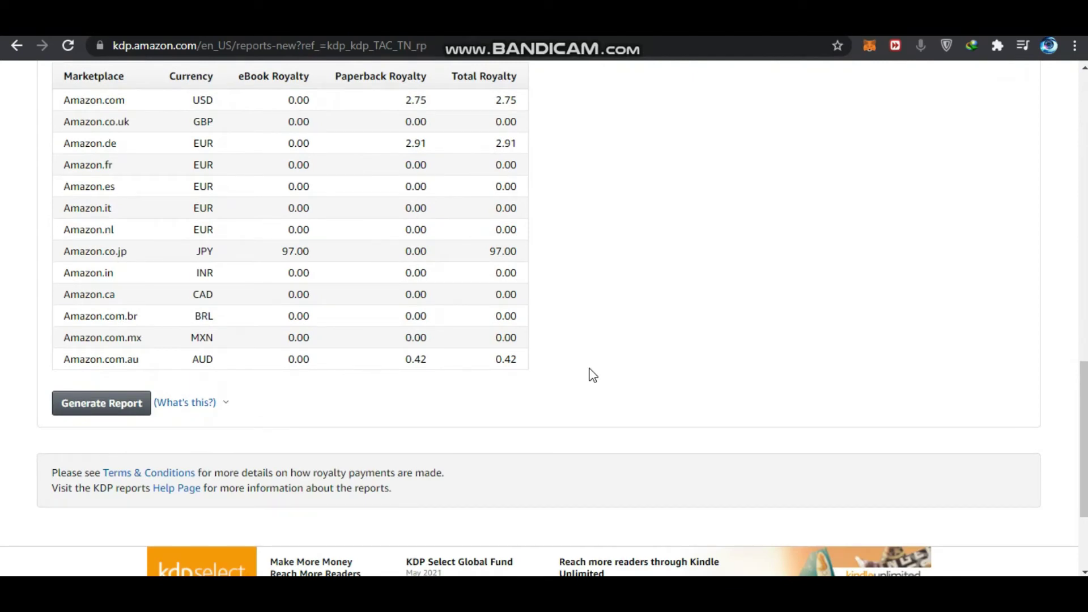
{"action": "scroll", "coordinate": [593, 376], "scroll_direction": "up", "scroll_amount": 2}
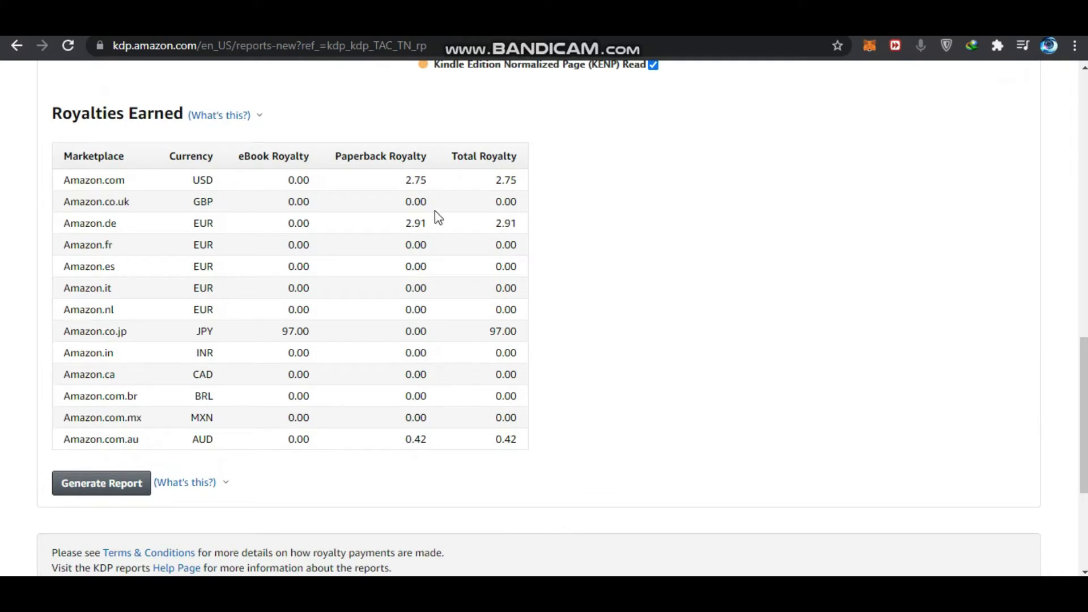
{"action": "left_click_drag", "start_coordinate": [280, 179], "coordinate": [535, 343]}
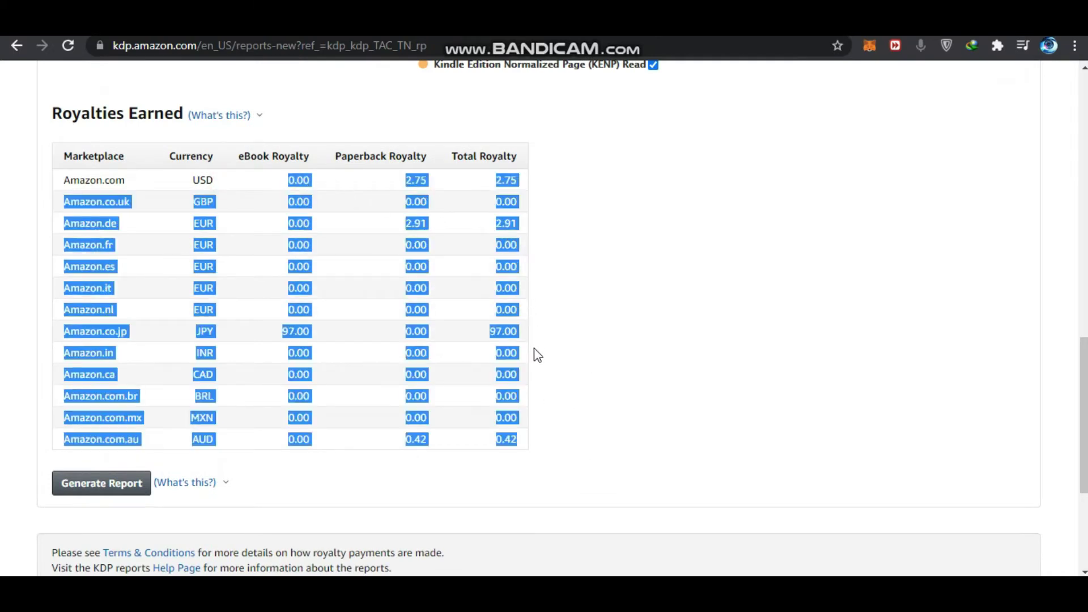
{"action": "left_click", "coordinate": [545, 410]}
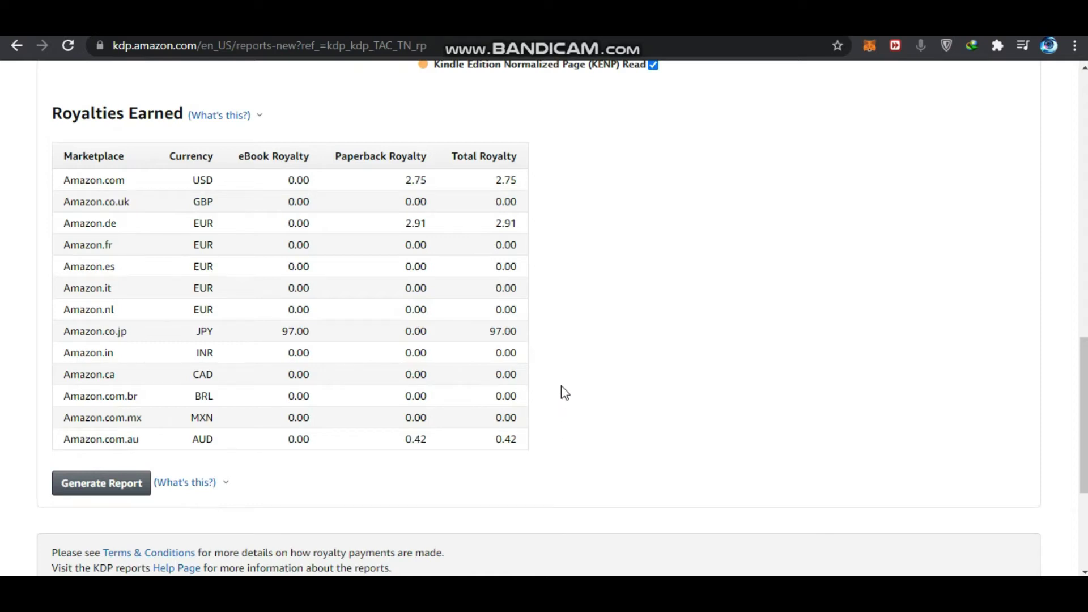
Search Google for "bookreport chrome" in a new browser tab.
{"action": "key", "text": "ctrl+t"}
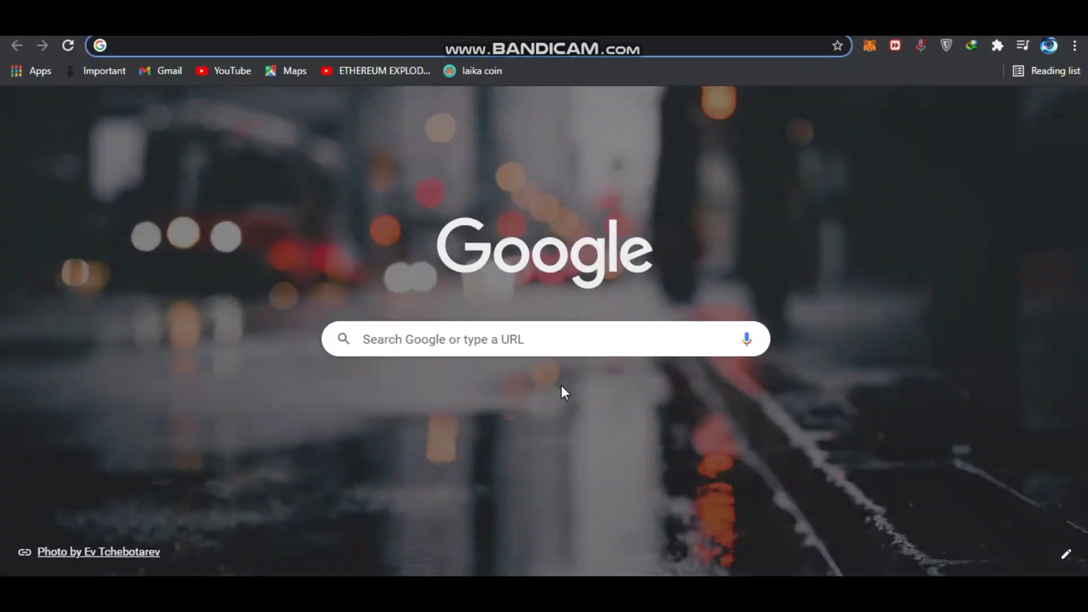
{"action": "type", "text": "b"}
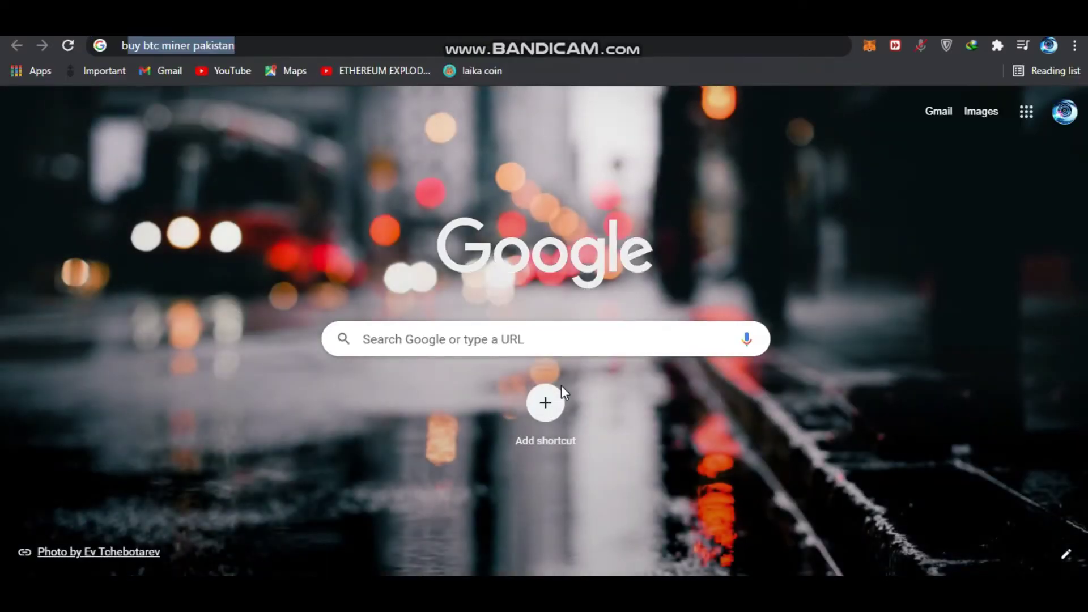
{"action": "type", "text": "ookreport chrome"}
{"action": "key", "text": "Return"}
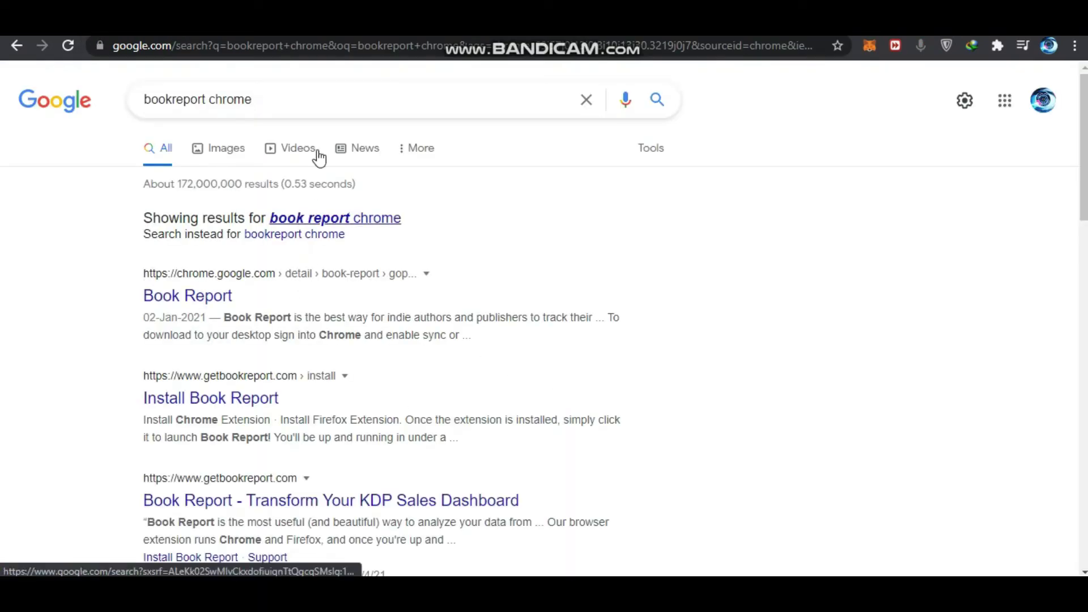
Open the Chrome Web Store page of the Book Report extension from the search results.
{"action": "left_click", "coordinate": [327, 97]}
{"action": "left_click", "coordinate": [60, 262]}
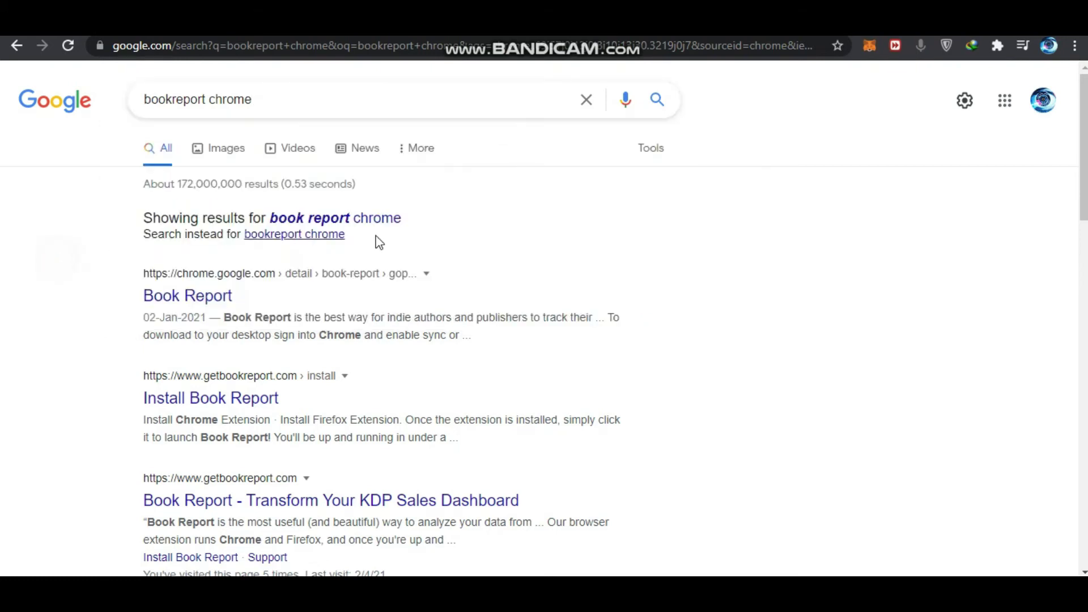
{"action": "left_click", "coordinate": [188, 306]}
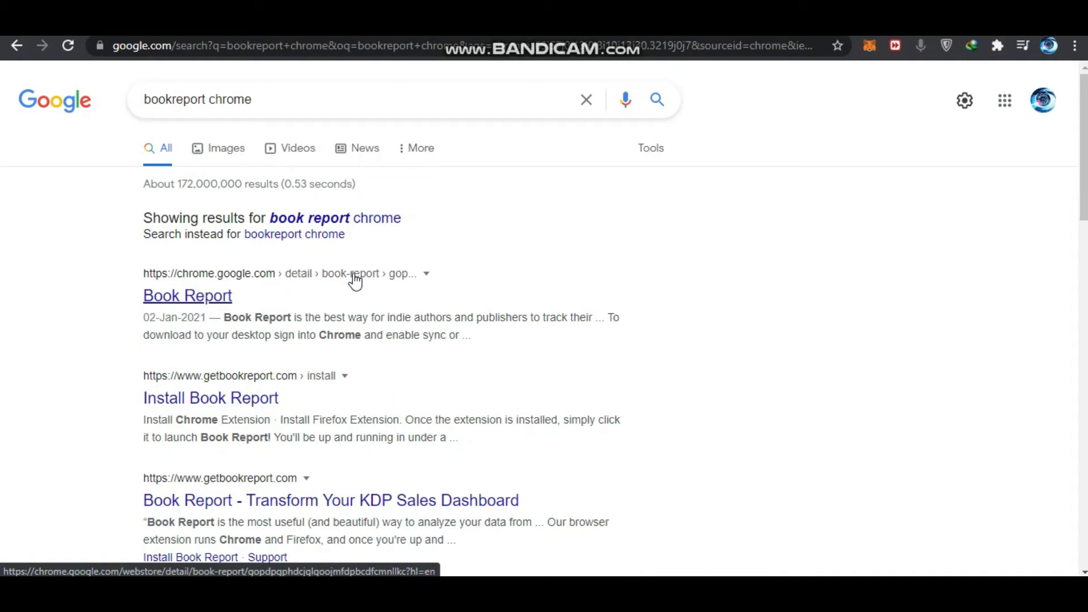
{"action": "left_click", "coordinate": [189, 297]}
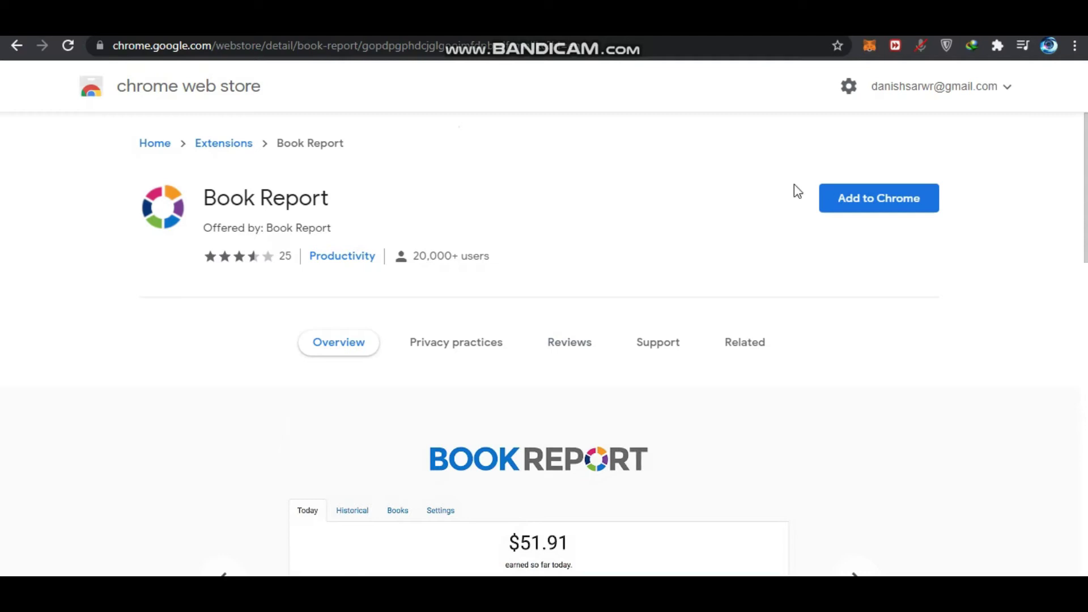
Install the Book Report extension in Chrome and dismiss the installation notice.
{"action": "left_click", "coordinate": [885, 201]}
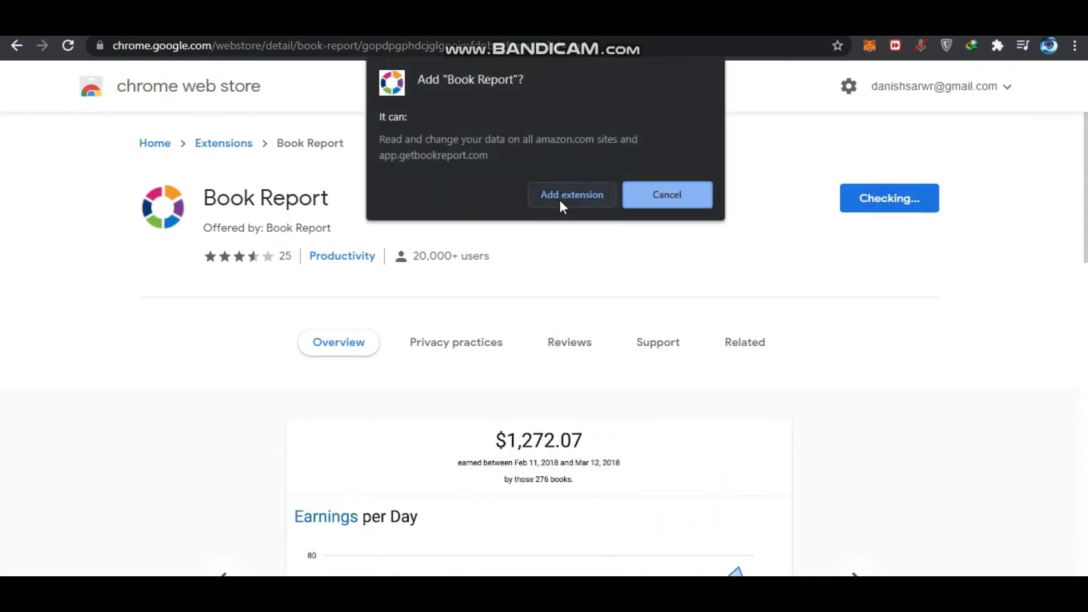
{"action": "left_click", "coordinate": [560, 199]}
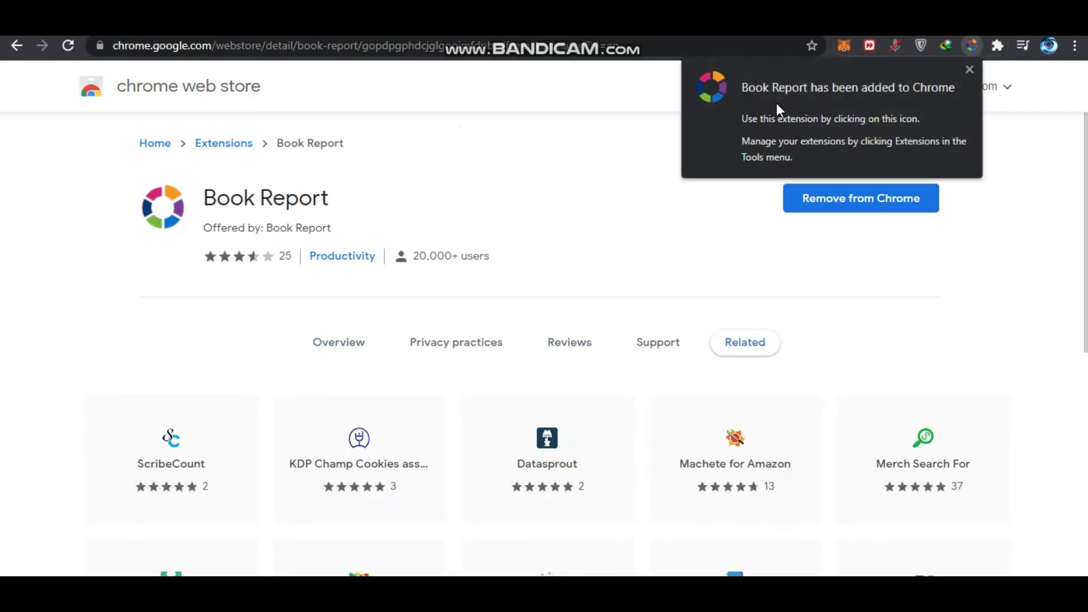
{"action": "left_click", "coordinate": [969, 69]}
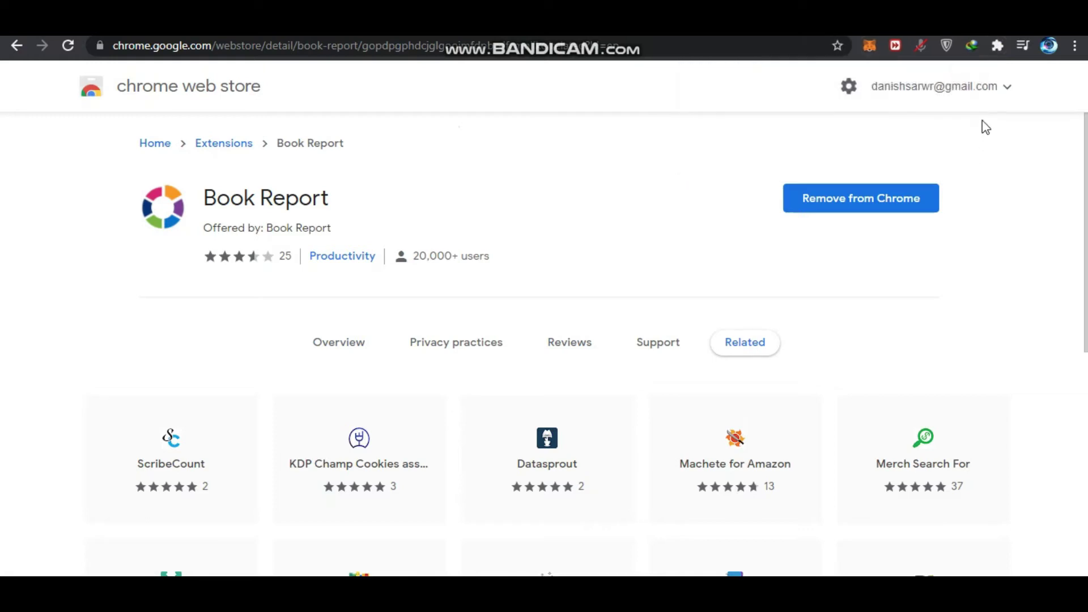
Pin the Book Report extension to the browser toolbar.
{"action": "left_click", "coordinate": [999, 52]}
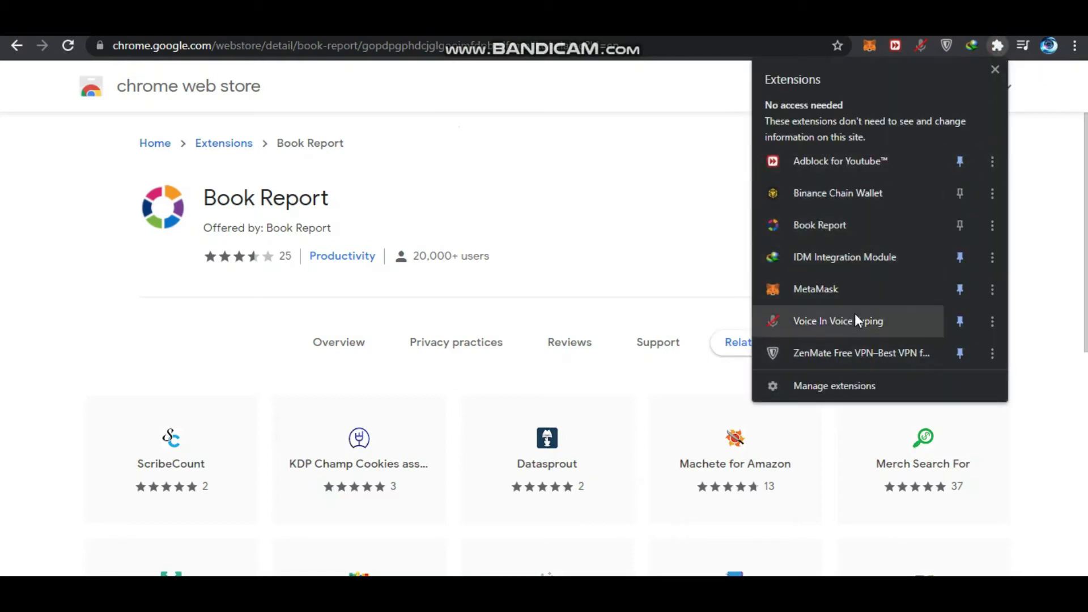
{"action": "left_click", "coordinate": [964, 227]}
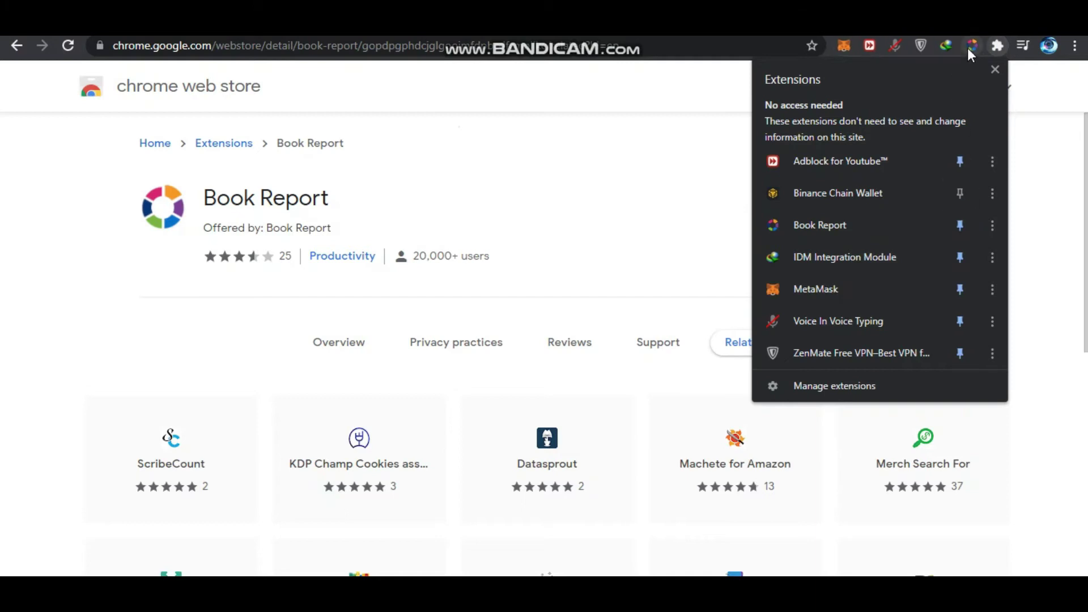
{"action": "left_click", "coordinate": [675, 196]}
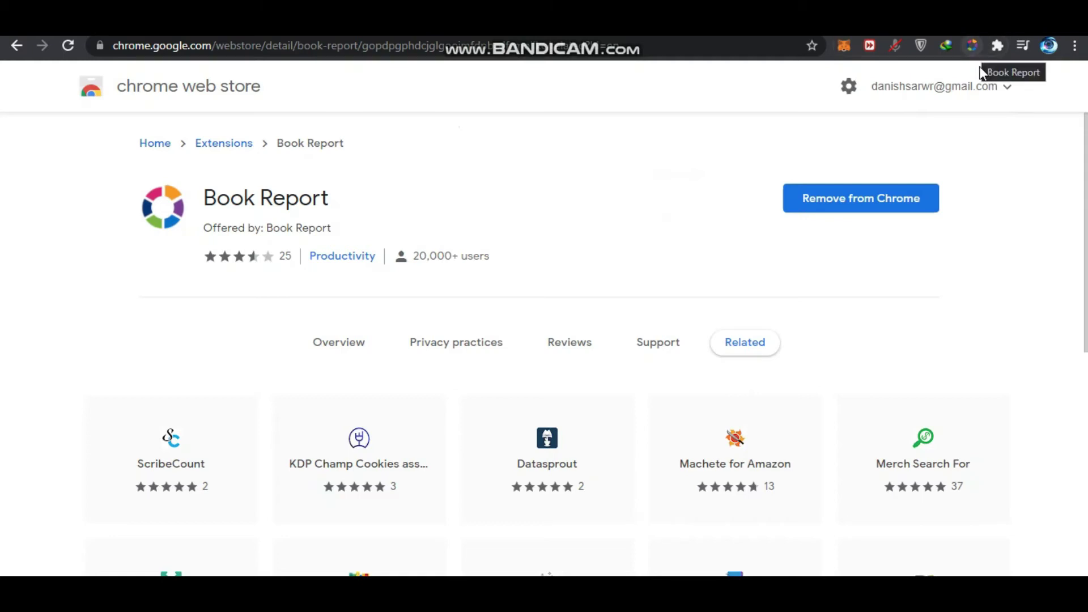
Launch the Book Report extension and bring up today's sales report.
{"action": "left_click", "coordinate": [972, 46]}
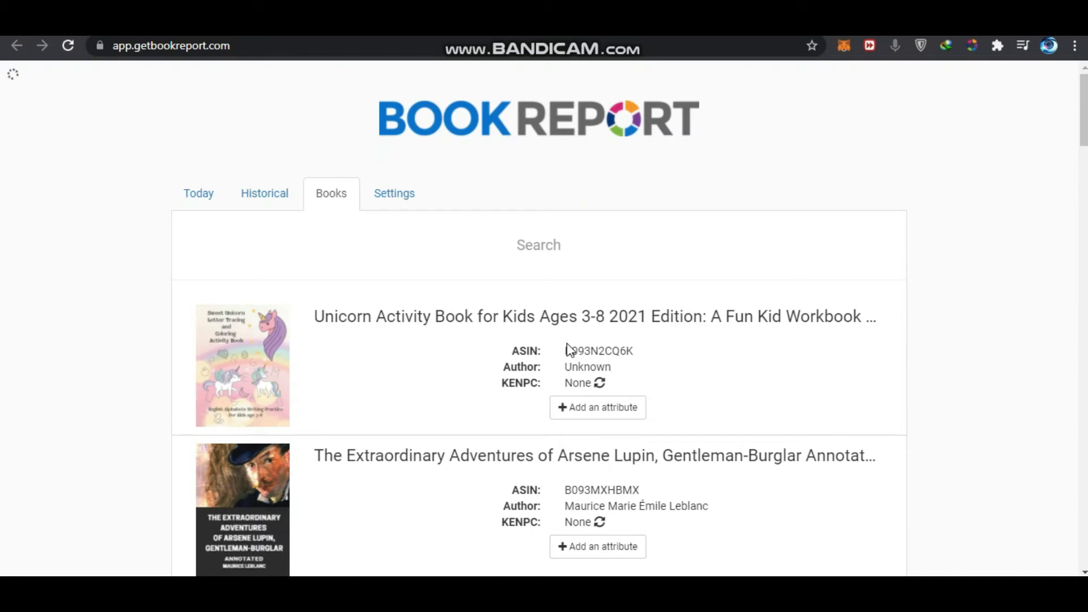
{"action": "left_click", "coordinate": [199, 207]}
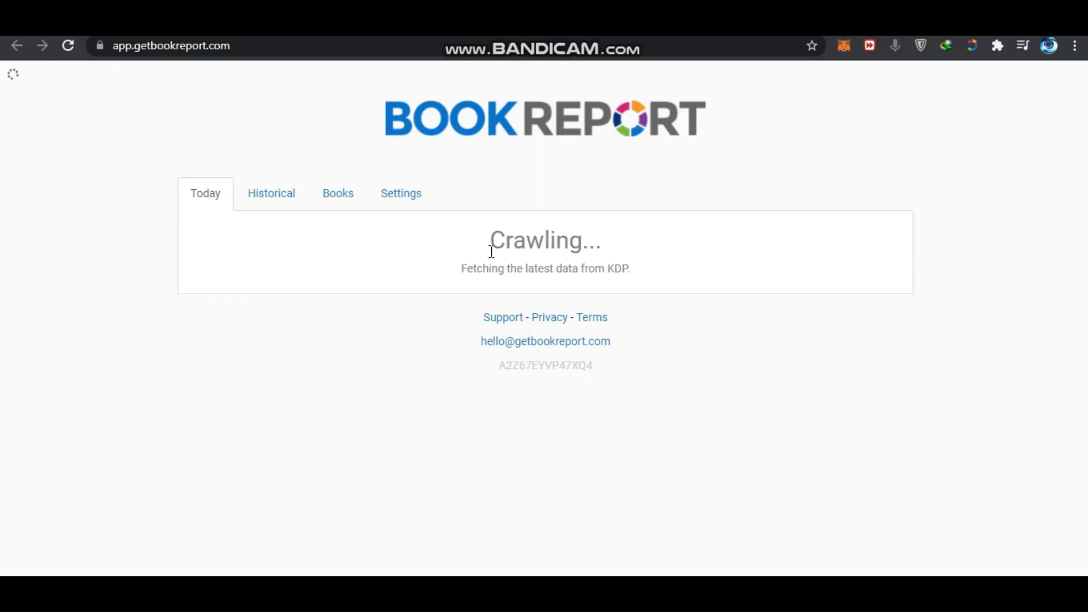
{"action": "left_click_drag", "start_coordinate": [491, 241], "coordinate": [586, 236]}
Show the historical sales report for the All-time period and review the total earnings.
{"action": "left_click", "coordinate": [271, 205]}
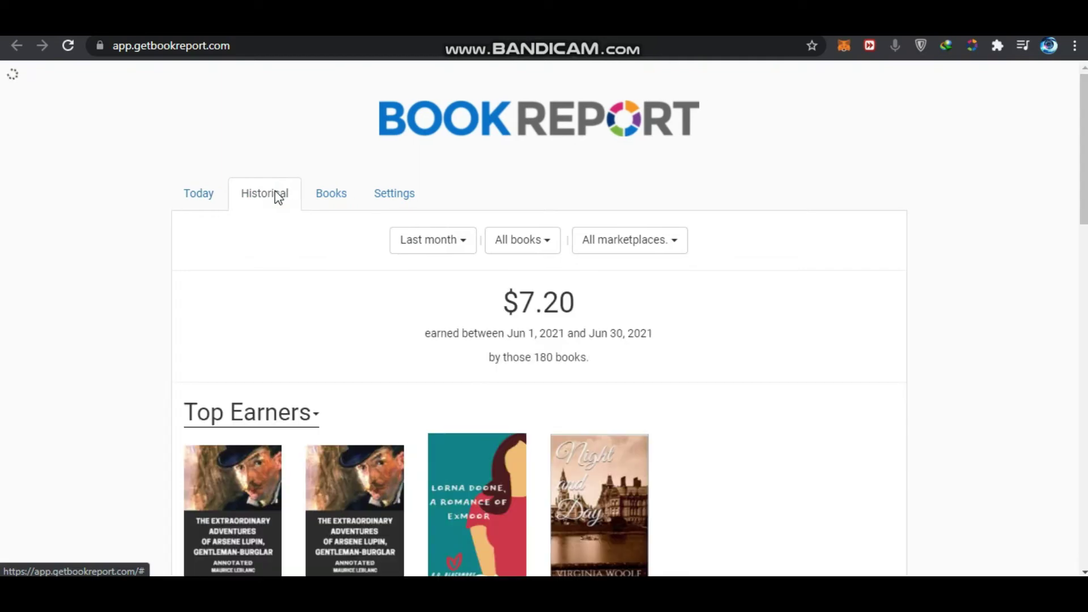
{"action": "left_click", "coordinate": [430, 241]}
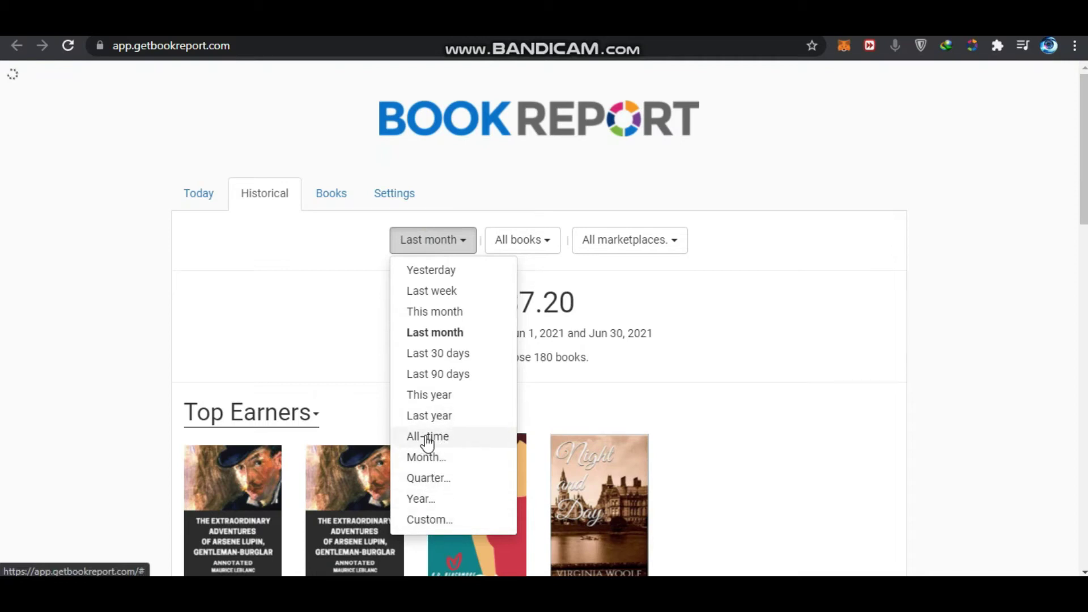
{"action": "left_click", "coordinate": [426, 437]}
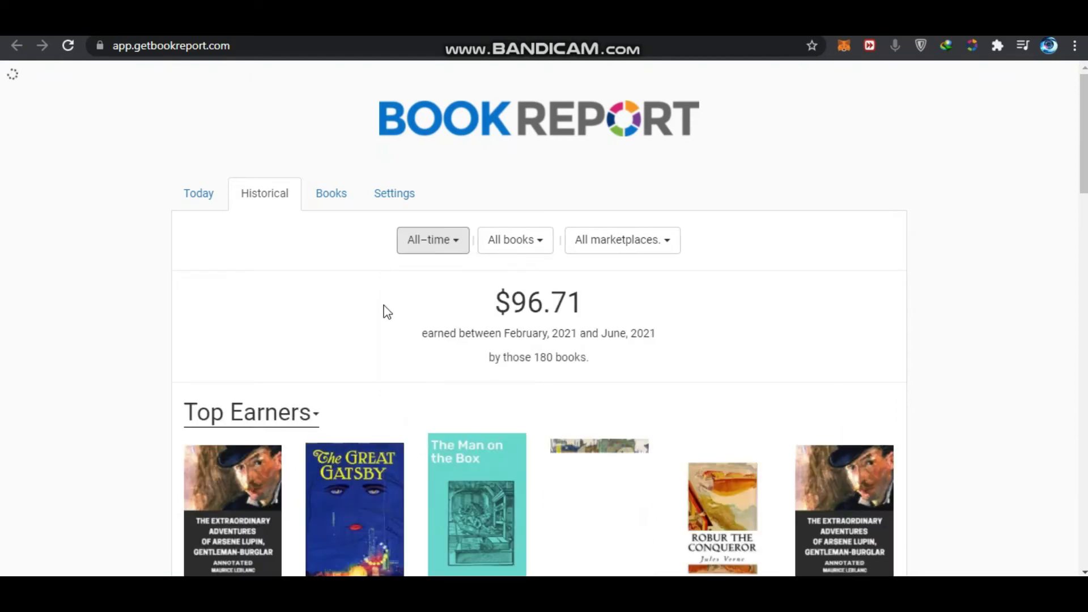
{"action": "left_click_drag", "start_coordinate": [511, 303], "coordinate": [598, 297]}
{"action": "left_click", "coordinate": [598, 297]}
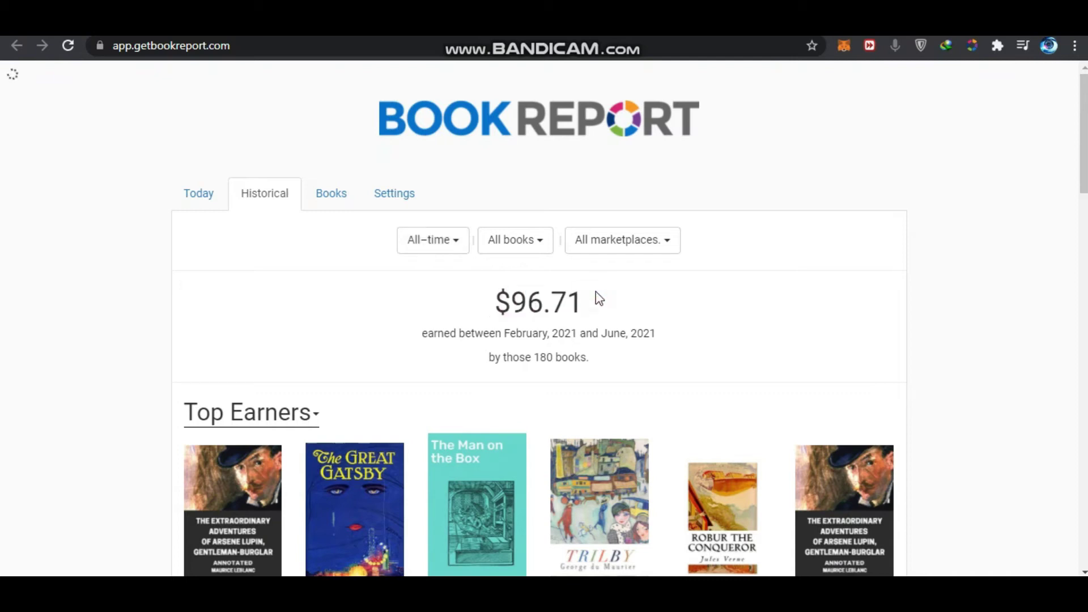
{"action": "left_click_drag", "start_coordinate": [511, 303], "coordinate": [589, 310]}
{"action": "left_click", "coordinate": [589, 310]}
Set the historical report's period to Yesterday.
{"action": "left_click", "coordinate": [440, 249]}
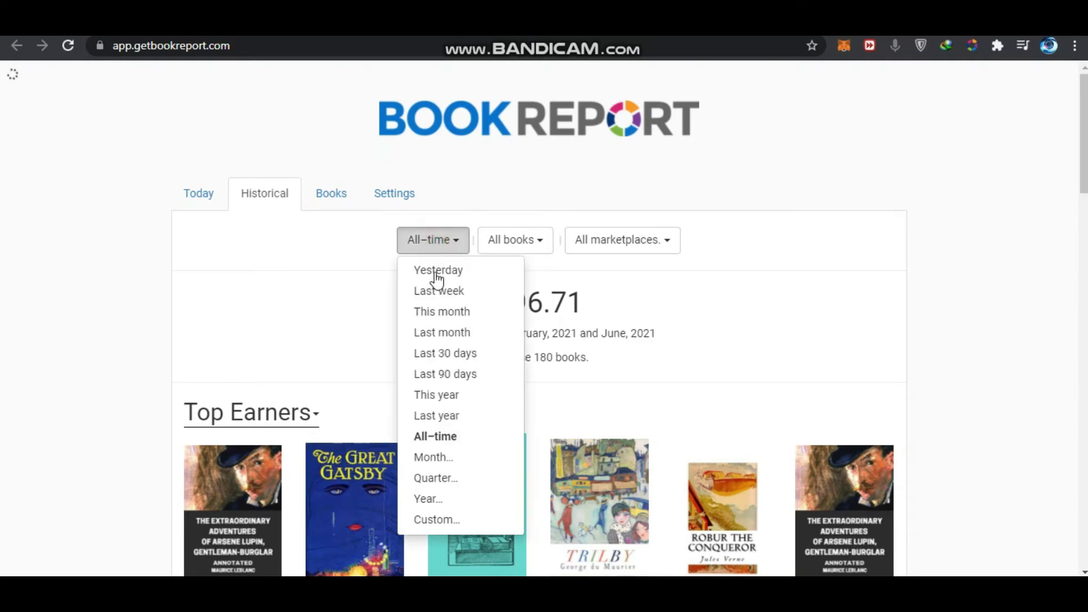
{"action": "left_click", "coordinate": [440, 275]}
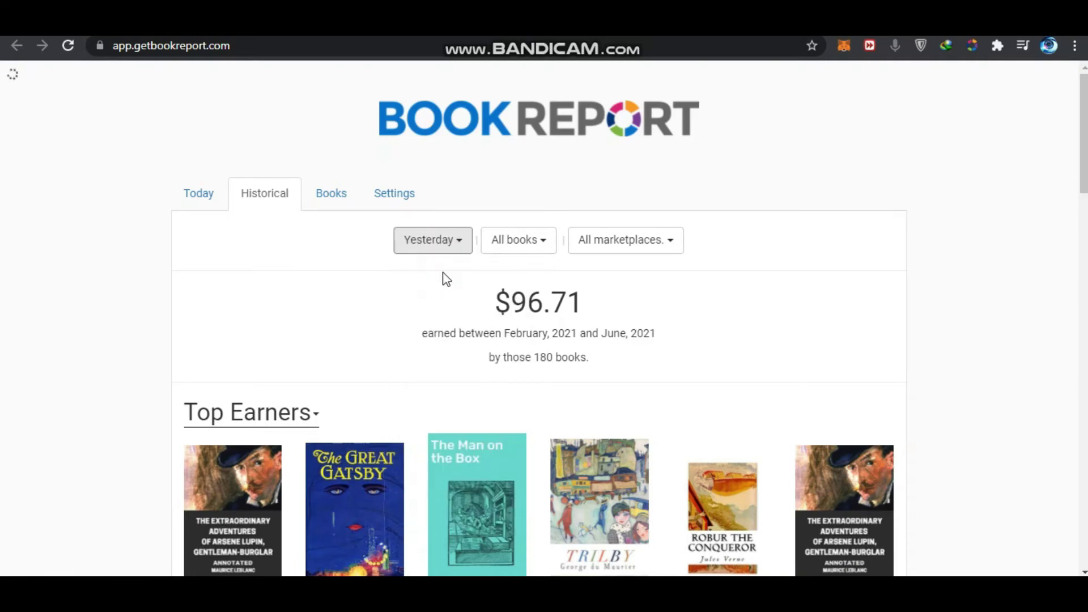
Look over the period choices of the historical report and return to today's sales report.
{"action": "left_click", "coordinate": [466, 248]}
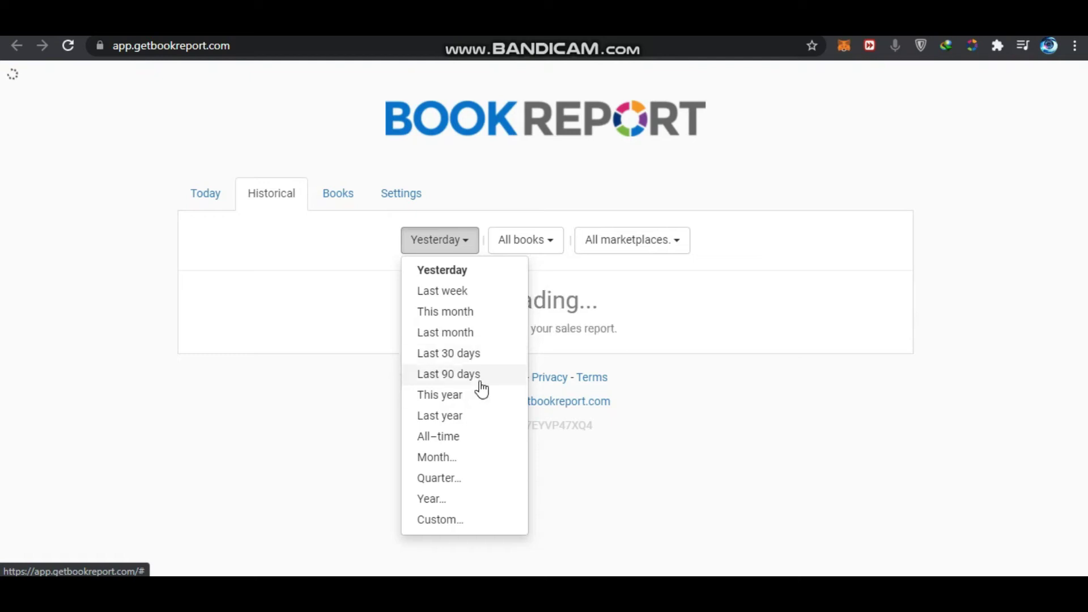
{"action": "left_click", "coordinate": [345, 246]}
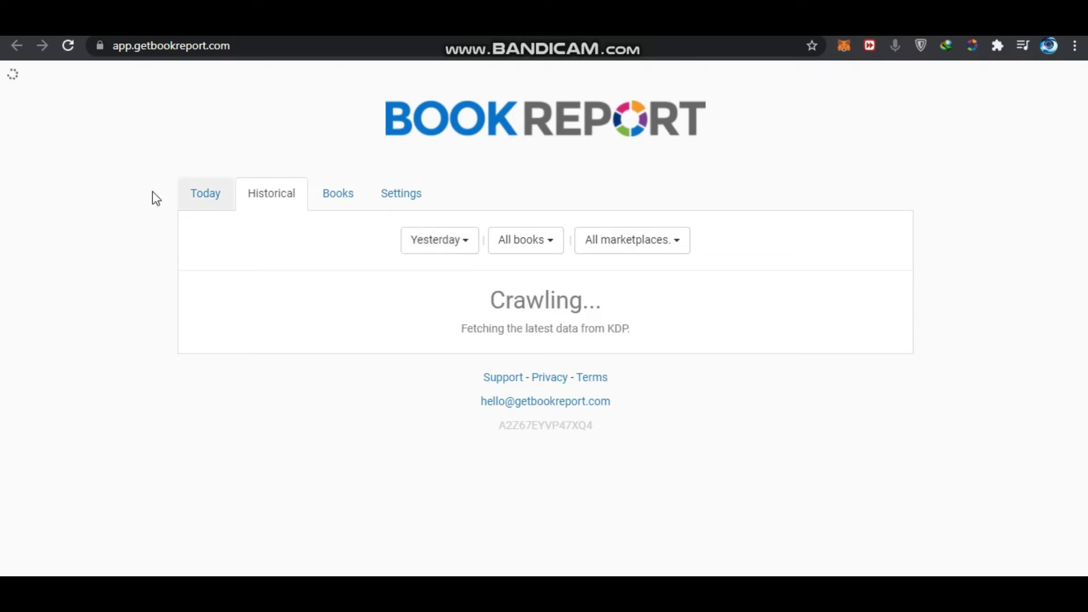
{"action": "left_click", "coordinate": [207, 197]}
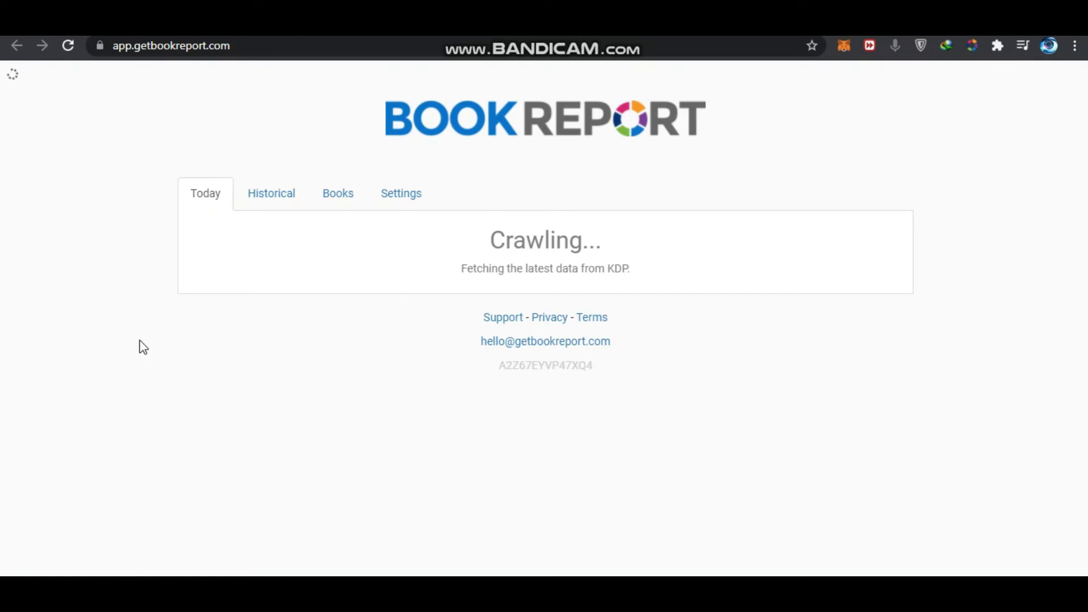
{"action": "left_click_drag", "start_coordinate": [140, 340], "coordinate": [289, 341]}
{"action": "left_click", "coordinate": [311, 335]}
{"action": "left_click_drag", "start_coordinate": [139, 339], "coordinate": [305, 343]}
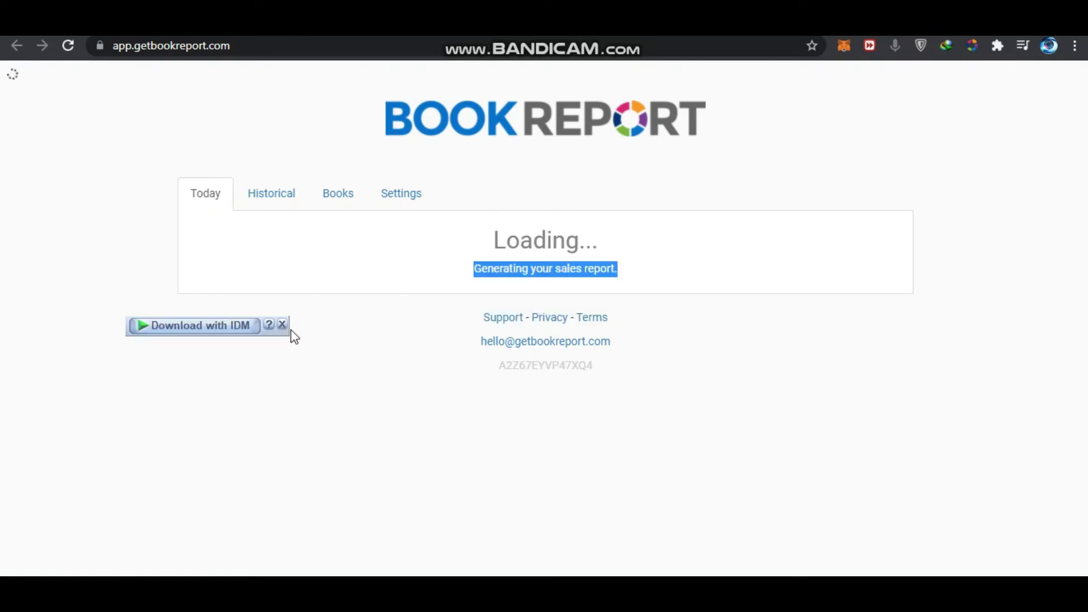
{"action": "left_click", "coordinate": [282, 324]}
{"action": "left_click", "coordinate": [96, 358]}
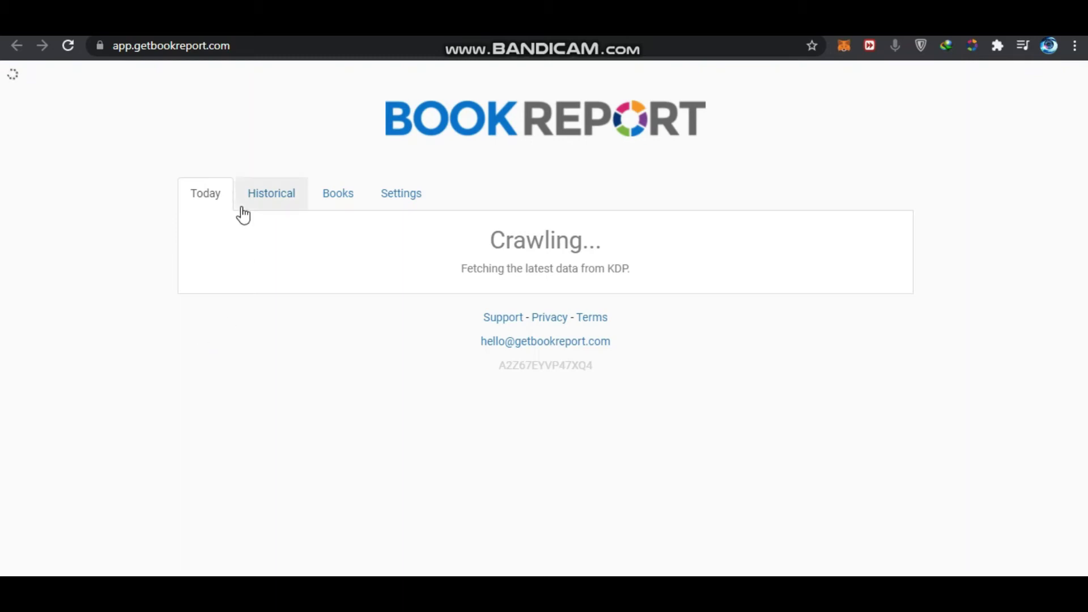
Return to the historical sales report and set its period to All-time.
{"action": "left_click", "coordinate": [303, 193]}
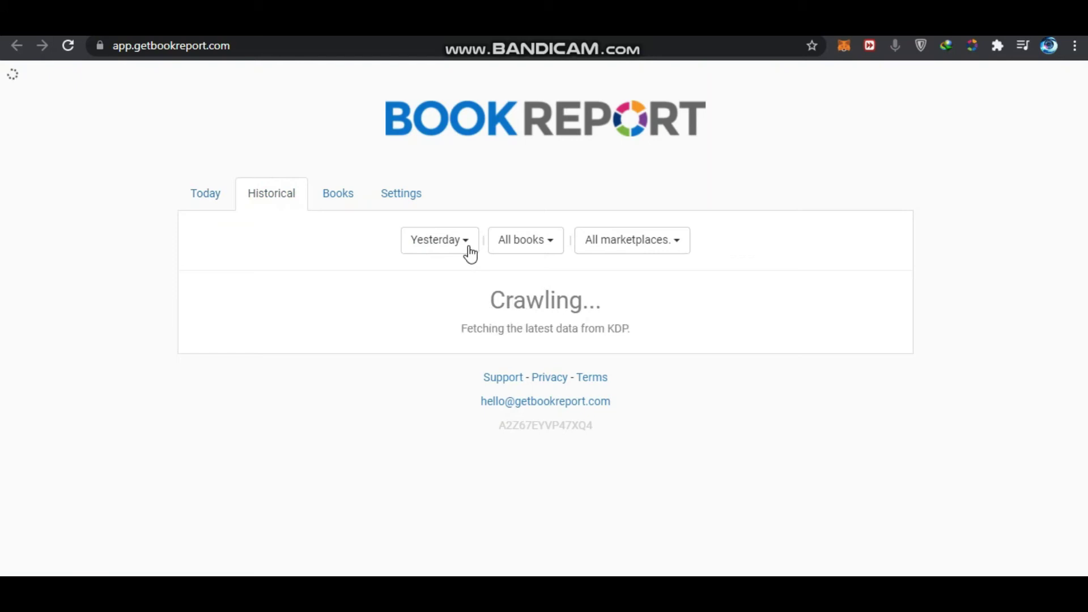
{"action": "left_click", "coordinate": [467, 243]}
{"action": "left_click", "coordinate": [467, 243]}
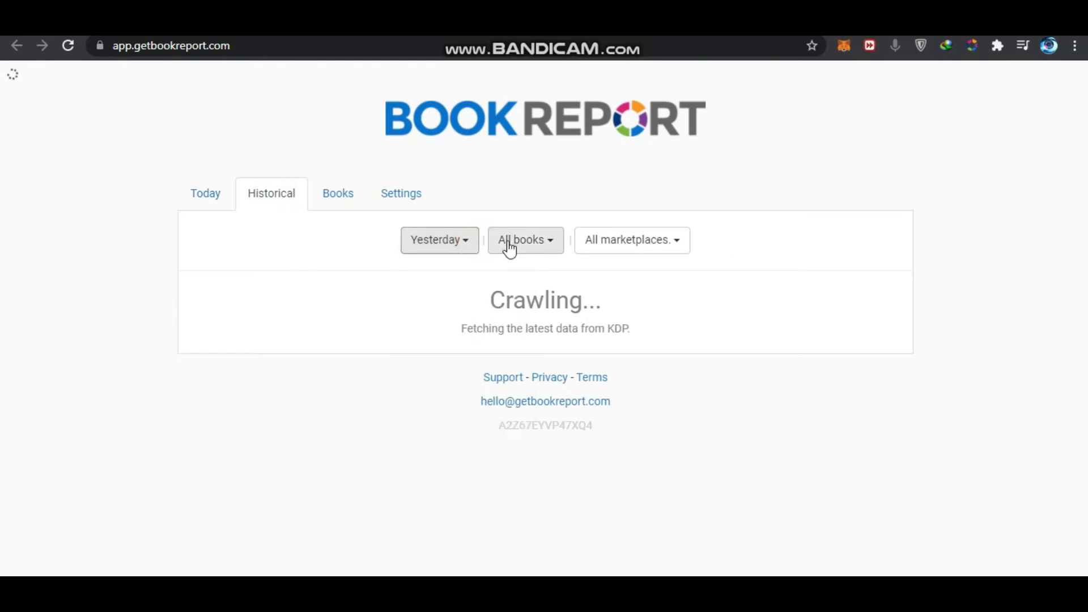
{"action": "left_click", "coordinate": [508, 242]}
{"action": "left_click", "coordinate": [469, 241]}
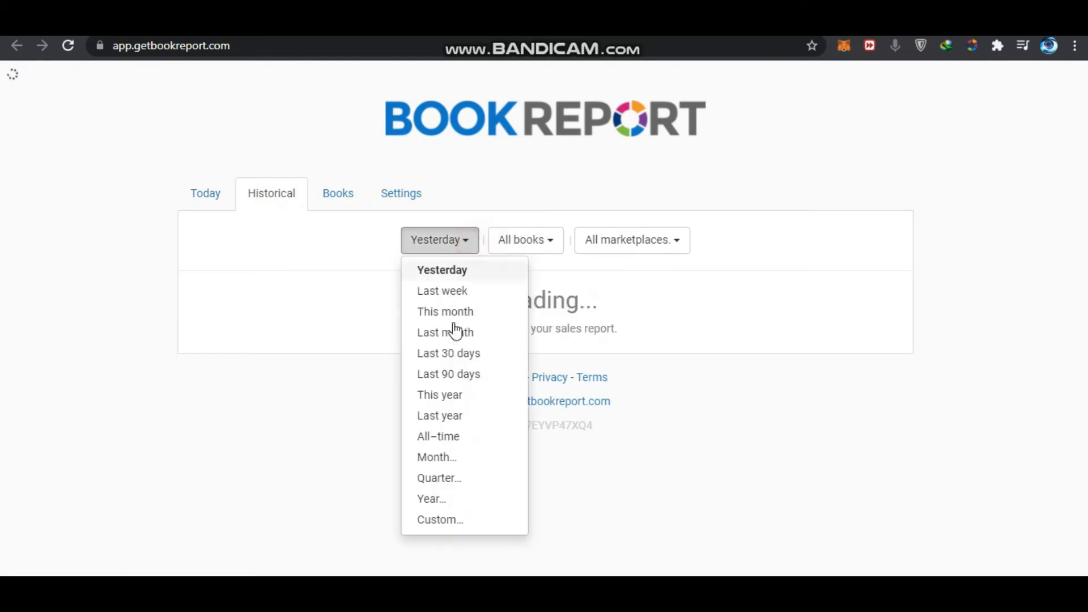
{"action": "left_click", "coordinate": [436, 435]}
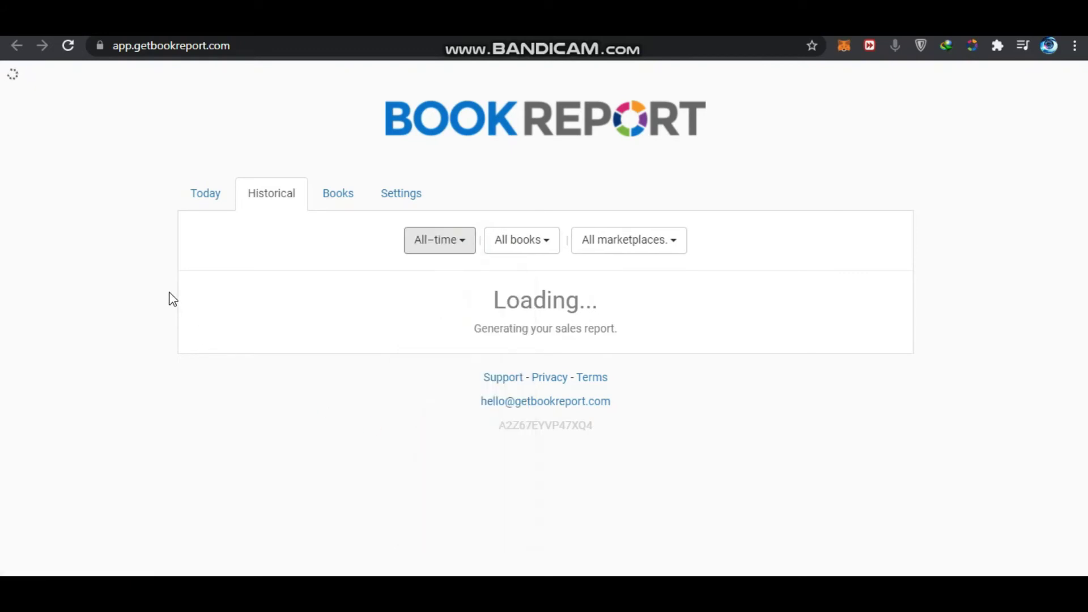
{"action": "left_click", "coordinate": [136, 282]}
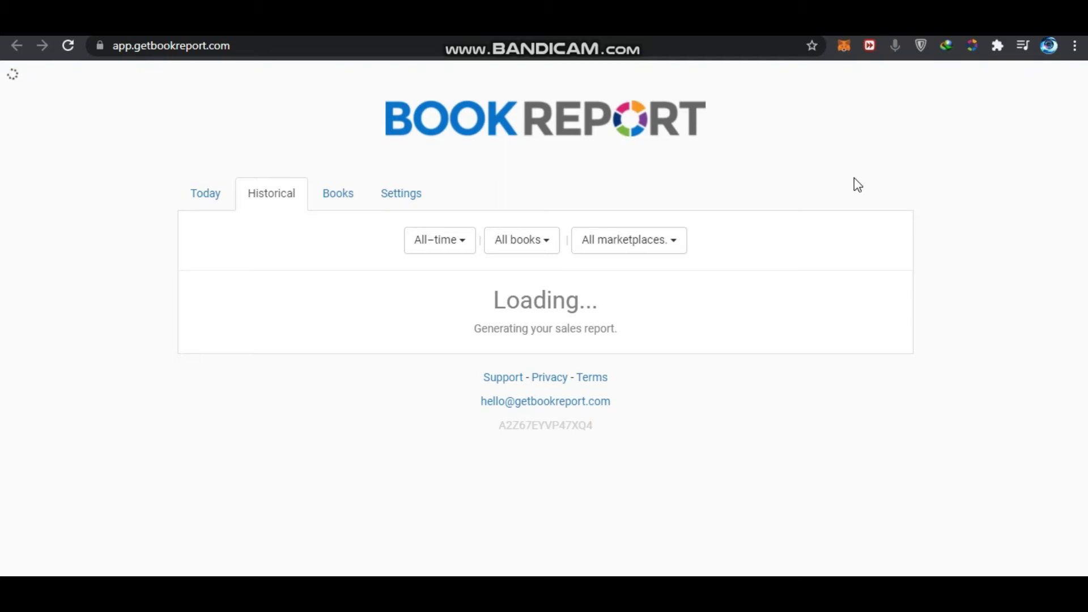
Review the all-time total earnings and the Top Earners book covers in the historical report.
{"action": "scroll", "coordinate": [957, 231], "scroll_direction": "down", "scroll_amount": 4}
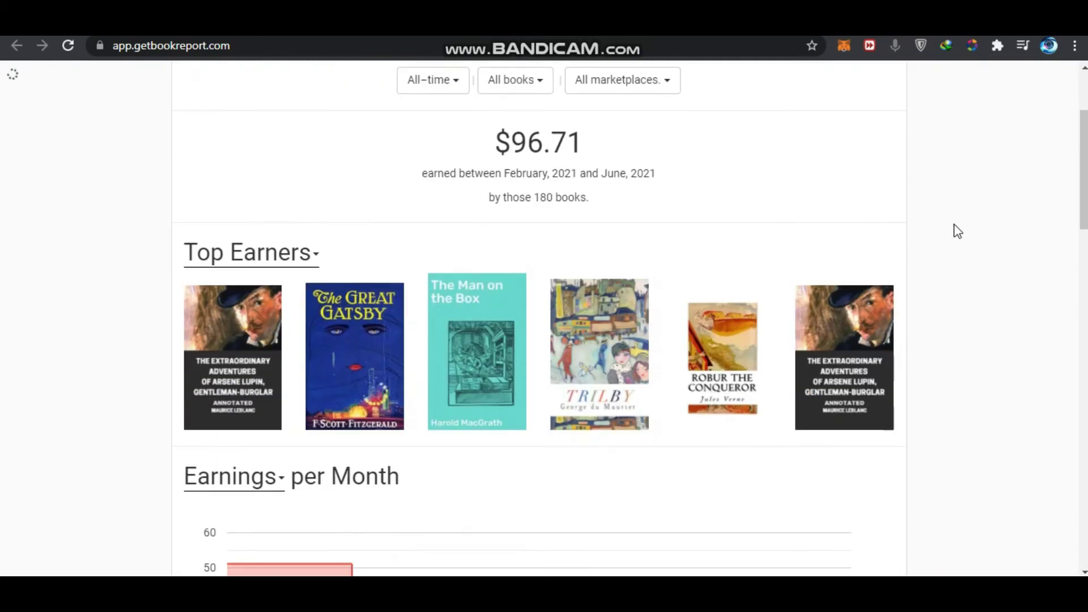
{"action": "scroll", "coordinate": [961, 230], "scroll_direction": "down", "scroll_amount": 1}
{"action": "scroll", "coordinate": [961, 230], "scroll_direction": "up", "scroll_amount": 4}
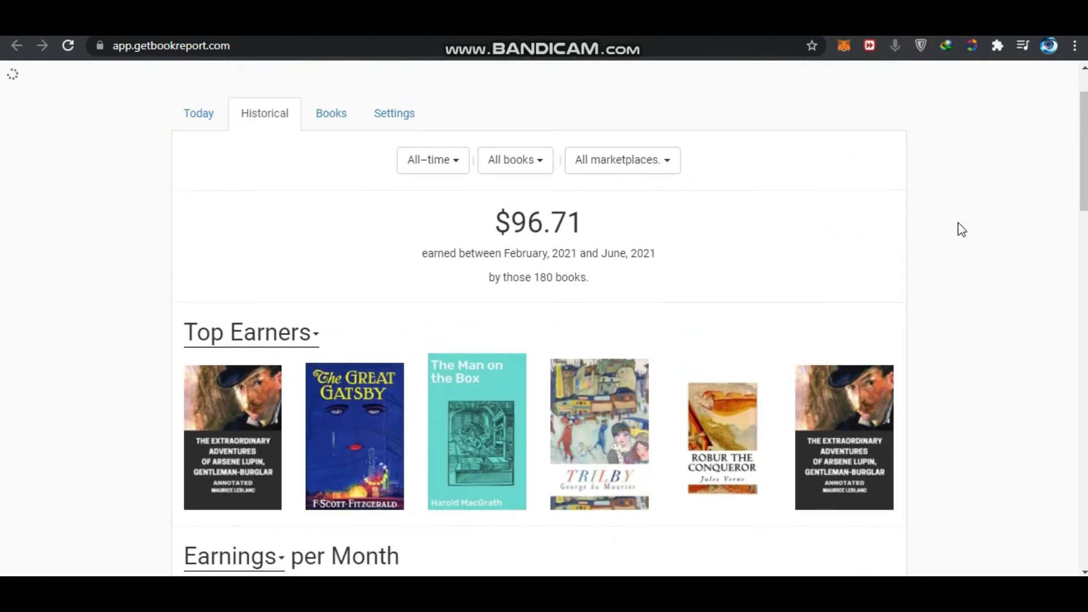
{"action": "scroll", "coordinate": [961, 230], "scroll_direction": "down", "scroll_amount": 4}
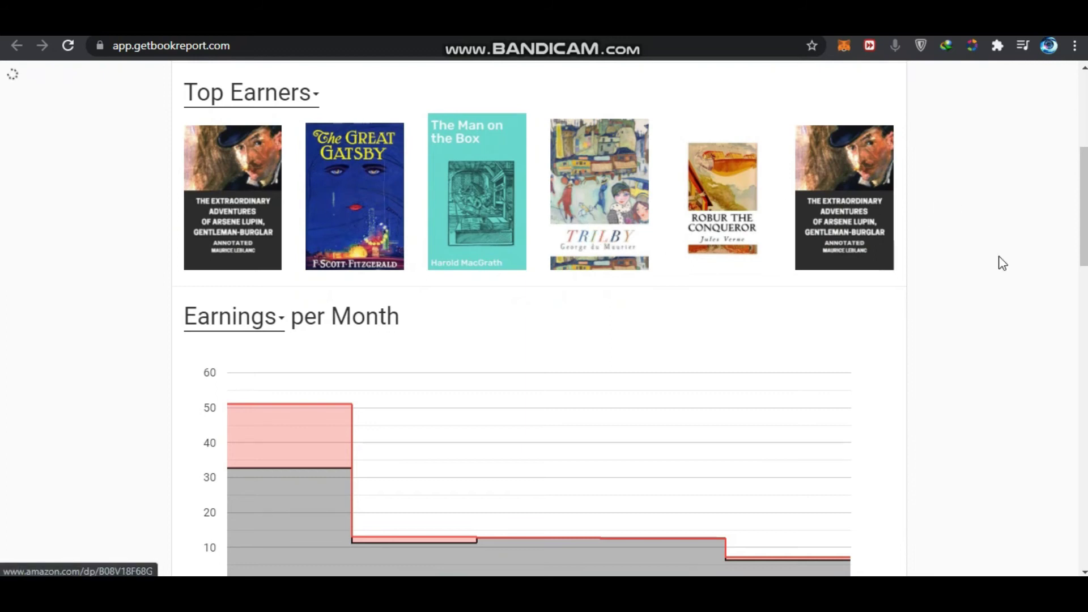
{"action": "scroll", "coordinate": [1003, 266], "scroll_direction": "up", "scroll_amount": 3}
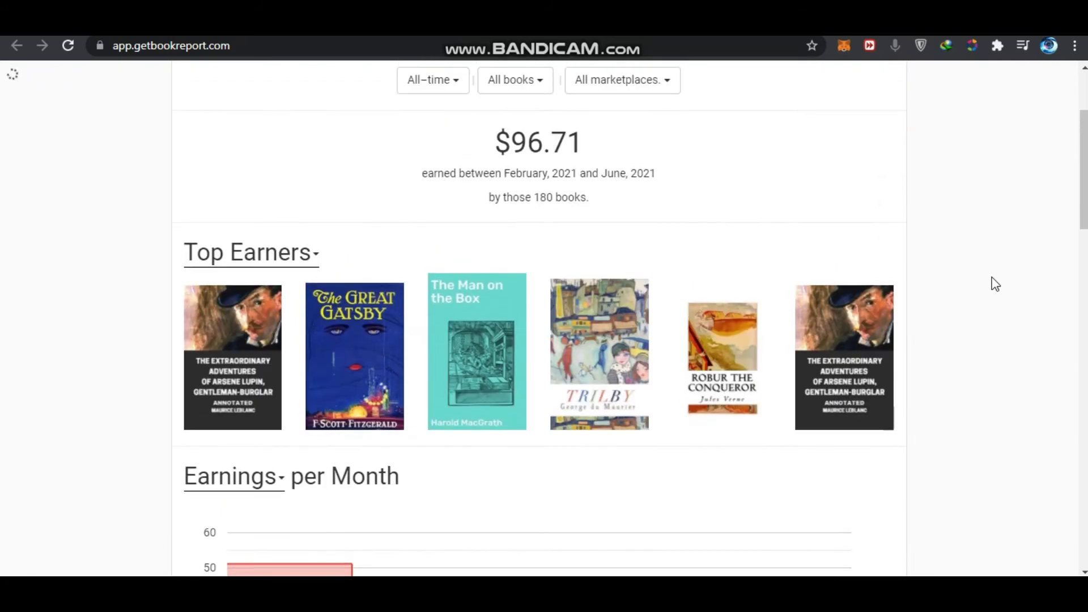
{"action": "scroll", "coordinate": [996, 283], "scroll_direction": "up", "scroll_amount": 2}
{"action": "scroll", "coordinate": [996, 284], "scroll_direction": "down", "scroll_amount": 2}
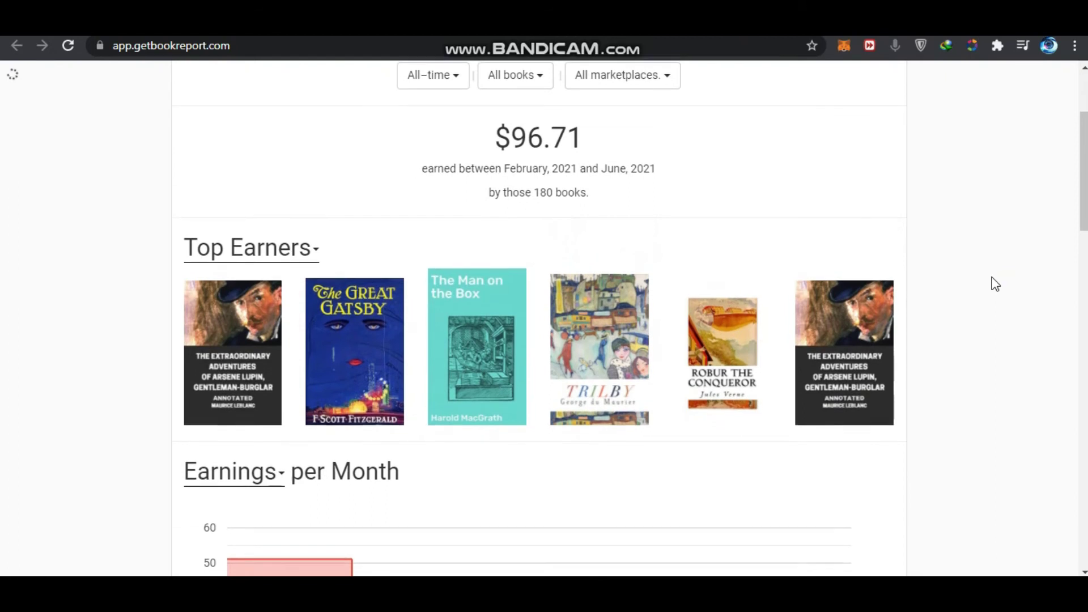
Examine the Earnings per Month chart, checking the royalties and print breakdown for February and June 2021.
{"action": "scroll", "coordinate": [996, 284], "scroll_direction": "down", "scroll_amount": 5}
{"action": "scroll", "coordinate": [993, 292], "scroll_direction": "down", "scroll_amount": 2}
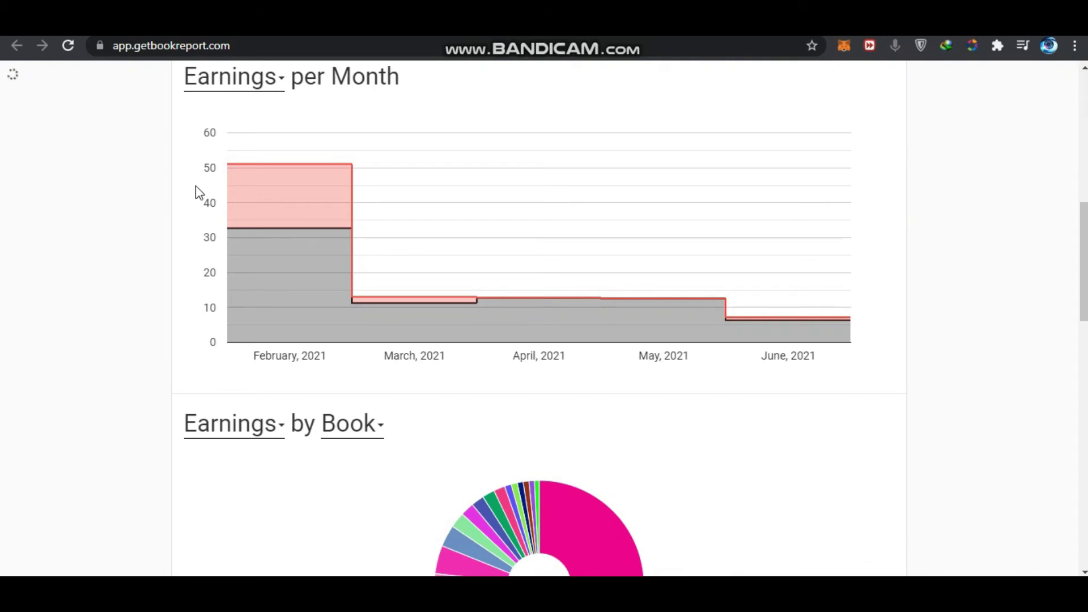
{"action": "mouse_move", "coordinate": [254, 190]}
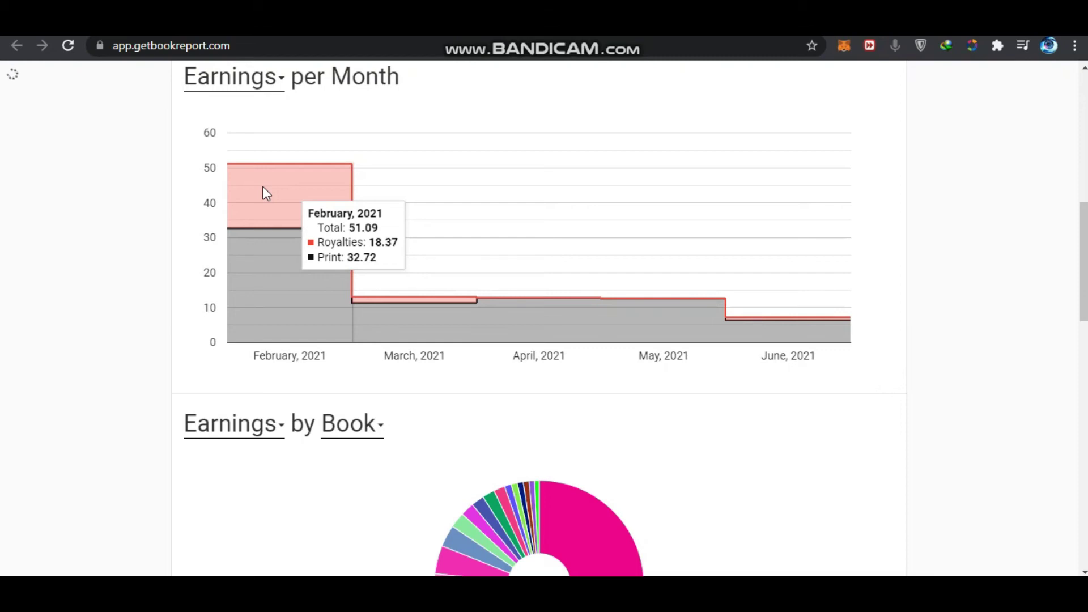
{"action": "scroll", "coordinate": [263, 186], "scroll_direction": "up", "scroll_amount": 1}
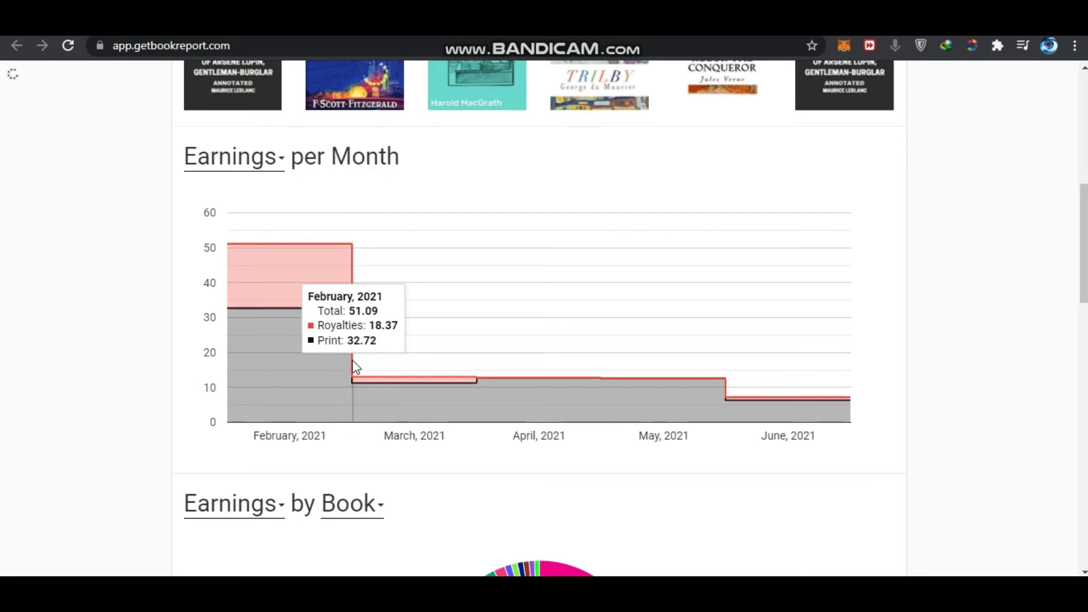
{"action": "scroll", "coordinate": [363, 295], "scroll_direction": "down", "scroll_amount": 1}
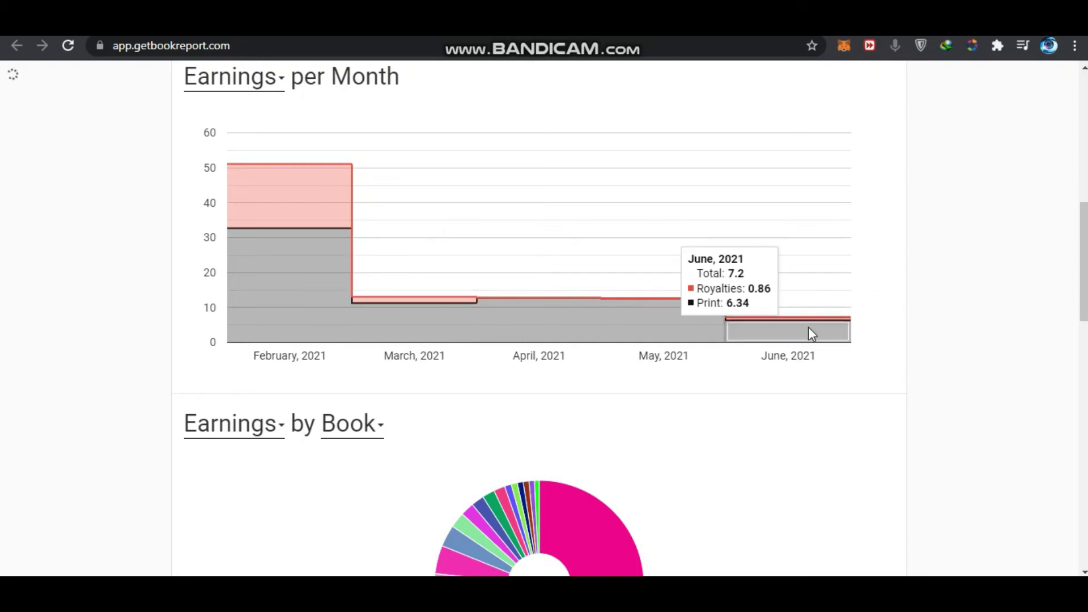
Examine the Earnings by Book chart and check the share of the largest slice.
{"action": "scroll", "coordinate": [809, 333], "scroll_direction": "down", "scroll_amount": 4}
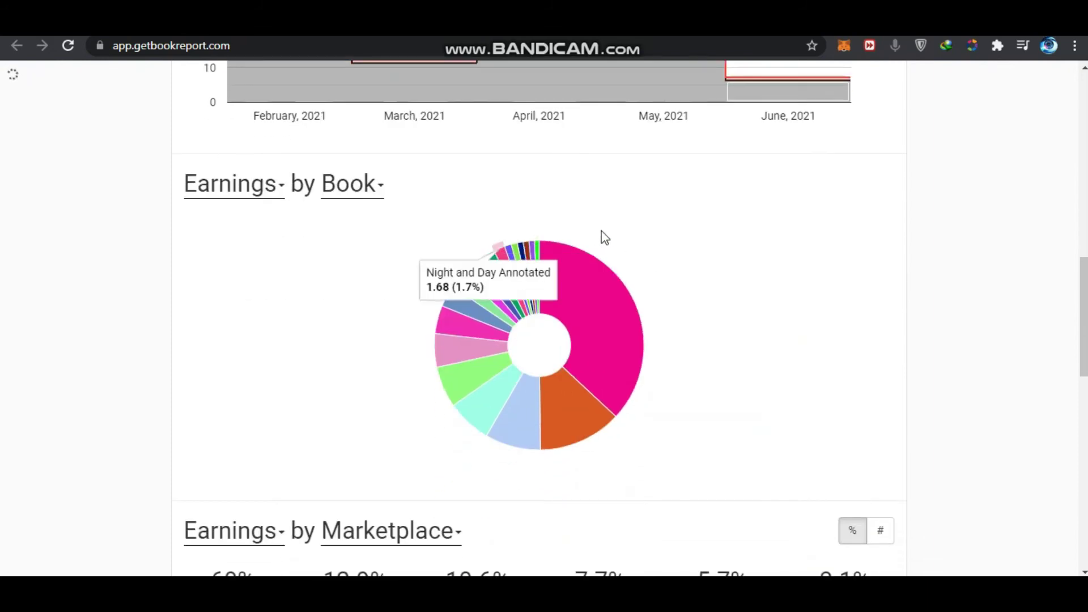
{"action": "scroll", "coordinate": [617, 241], "scroll_direction": "down", "scroll_amount": 4}
{"action": "scroll", "coordinate": [632, 249], "scroll_direction": "up", "scroll_amount": 3}
{"action": "mouse_move", "coordinate": [593, 251]}
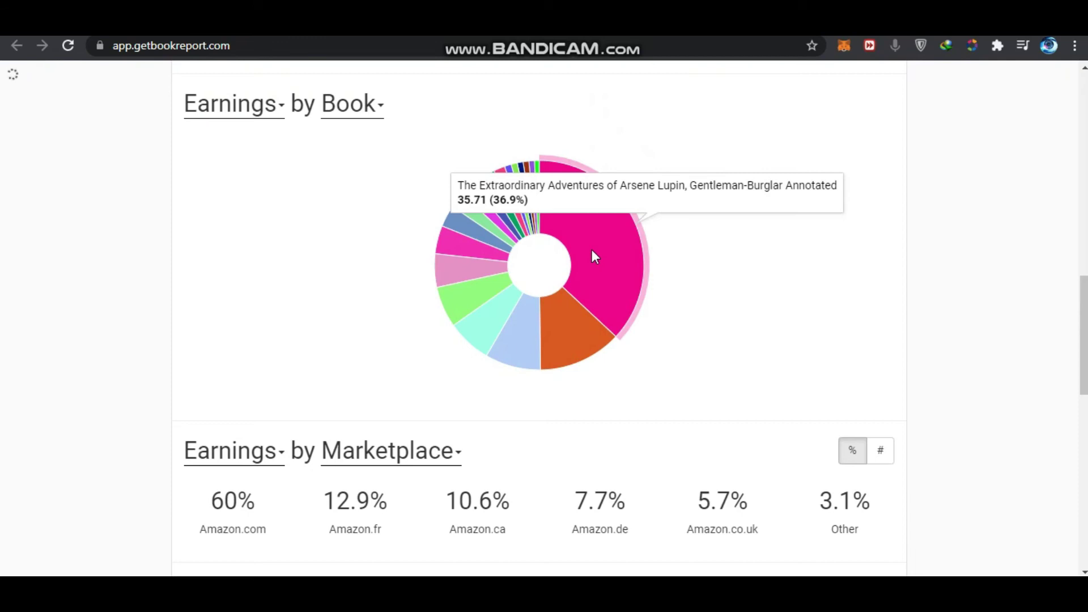
{"action": "left_click", "coordinate": [735, 282]}
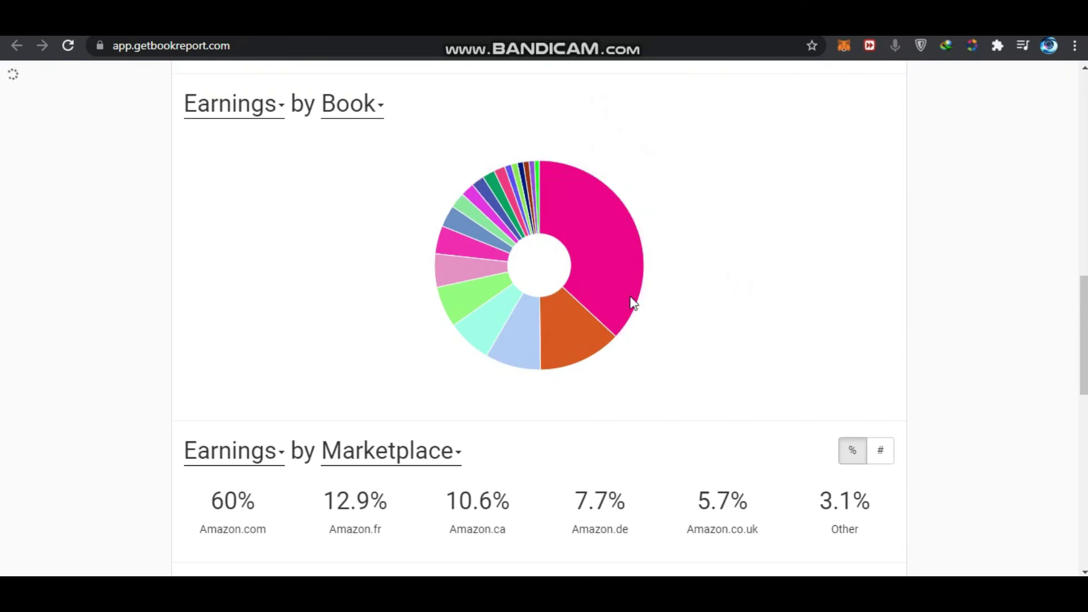
{"action": "mouse_move", "coordinate": [600, 306]}
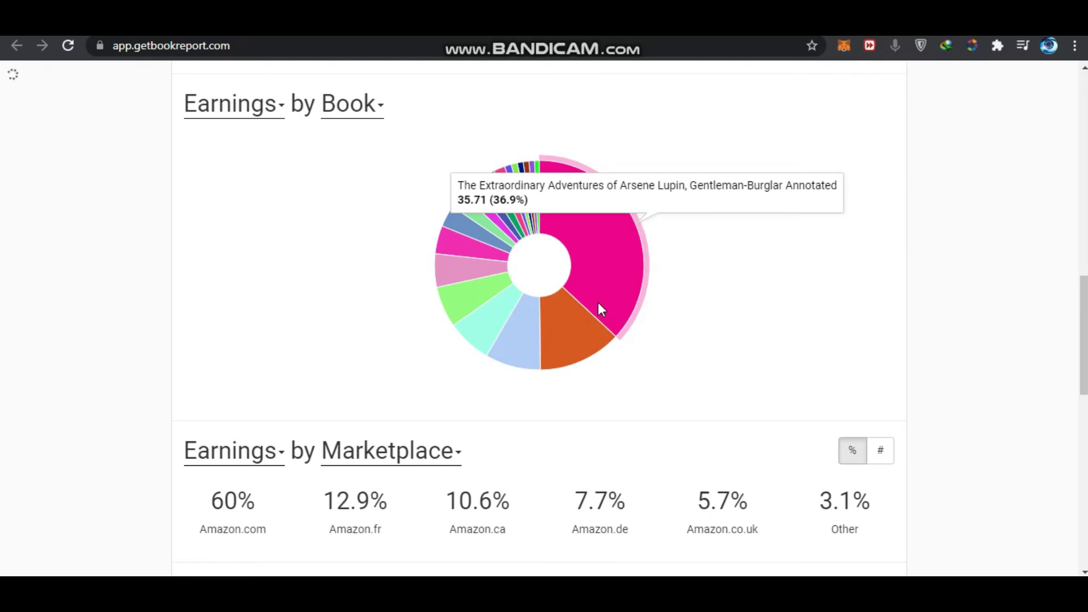
{"action": "left_click", "coordinate": [707, 287]}
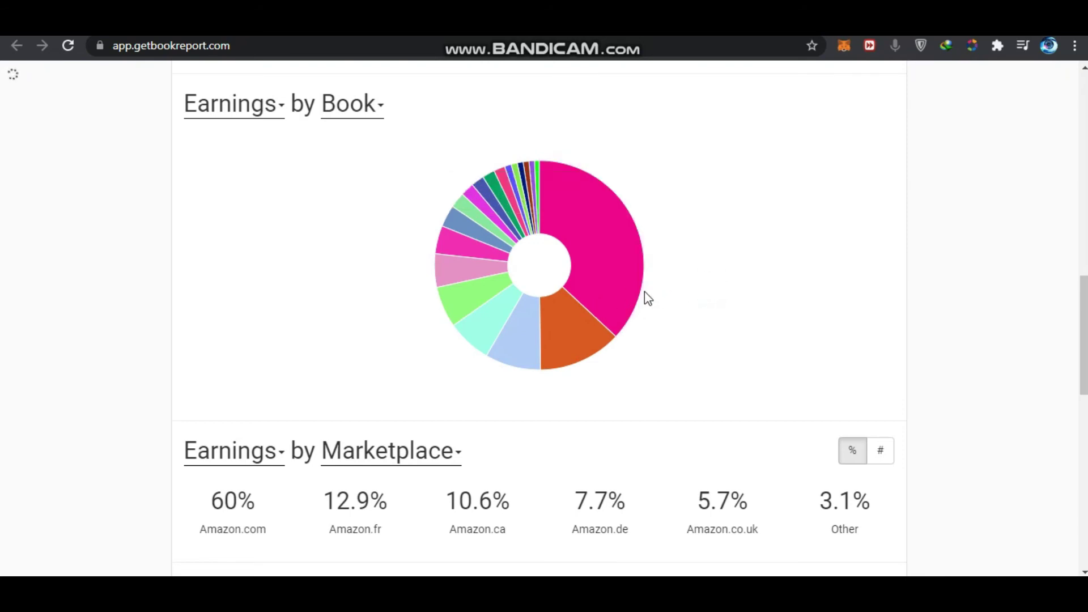
{"action": "mouse_move", "coordinate": [632, 297]}
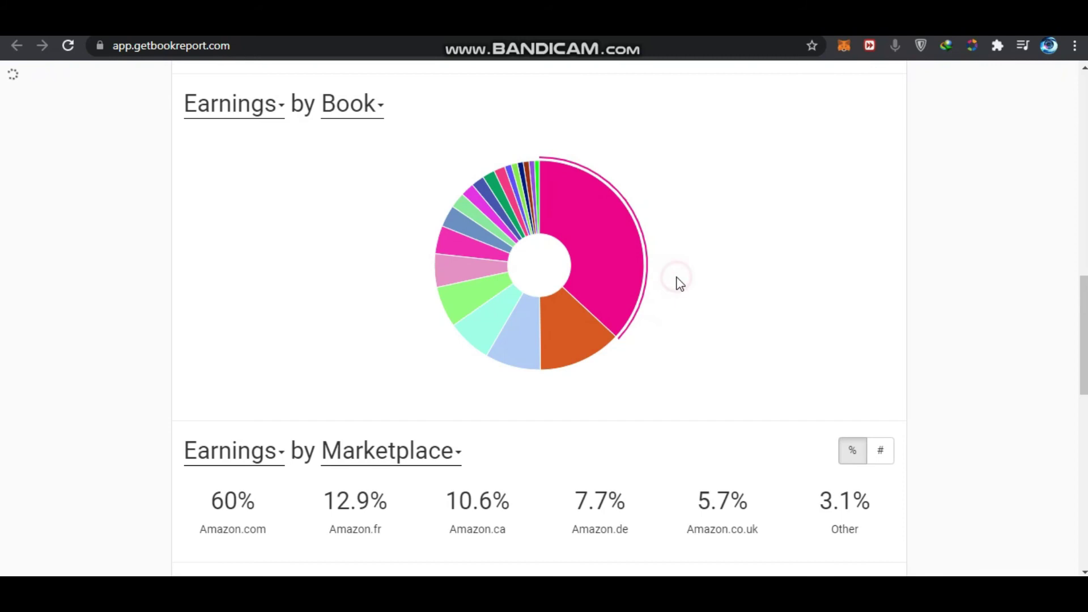
Review the Earnings by Marketplace percentages for Amazon.com, Amazon.fr, Amazon.ca, Amazon.de, Amazon.co.uk and Other.
{"action": "scroll", "coordinate": [677, 284], "scroll_direction": "down", "scroll_amount": 3}
{"action": "scroll", "coordinate": [679, 284], "scroll_direction": "down", "scroll_amount": 2}
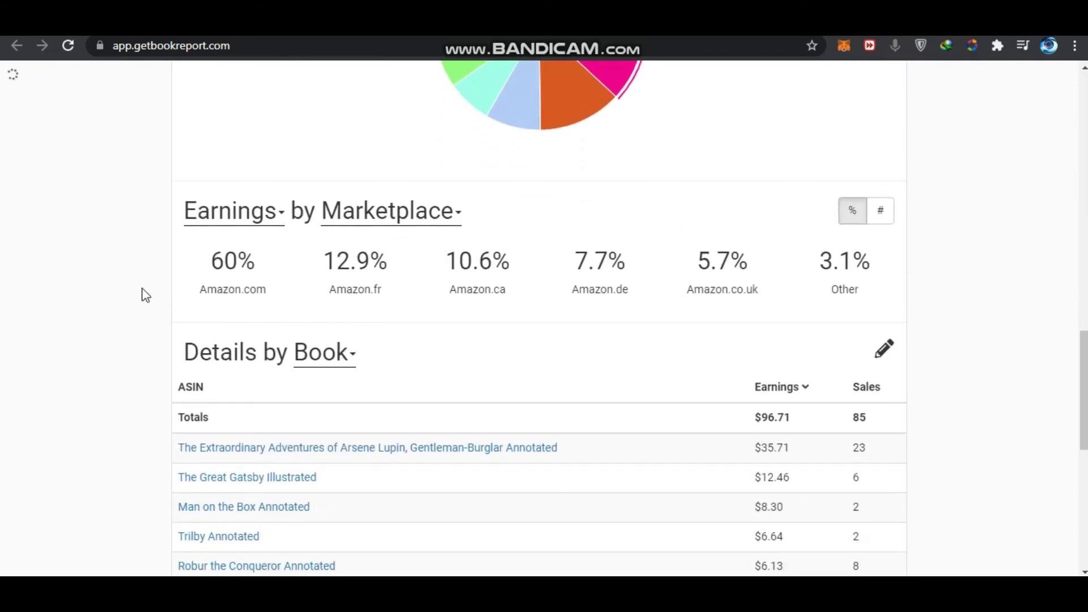
{"action": "left_click_drag", "start_coordinate": [209, 251], "coordinate": [884, 249]}
{"action": "left_click", "coordinate": [934, 263]}
{"action": "left_click", "coordinate": [922, 252]}
{"action": "double_click", "coordinate": [240, 252]}
{"action": "left_click", "coordinate": [240, 251]}
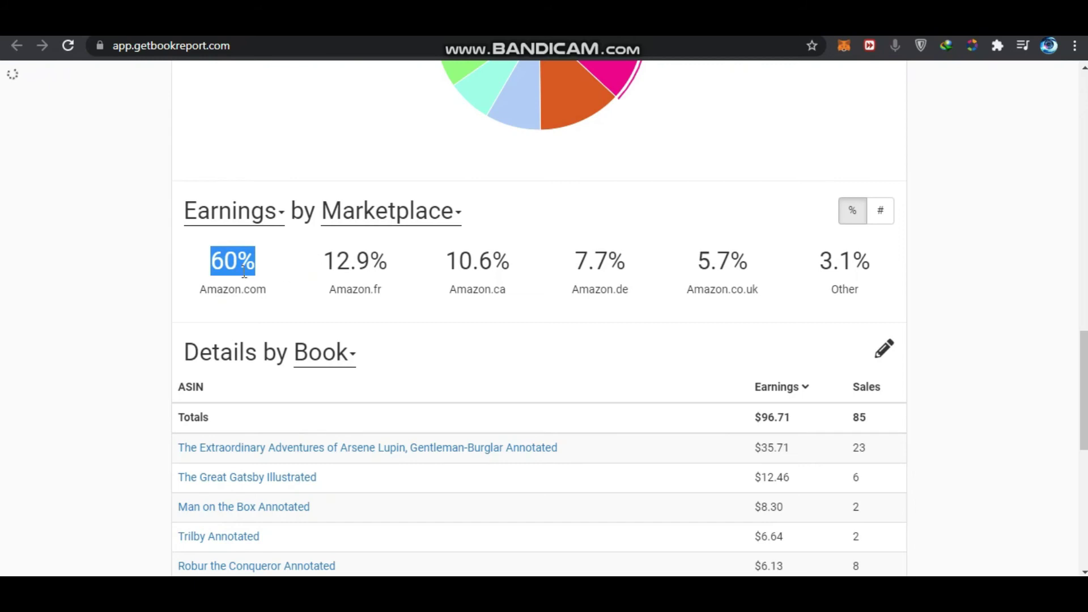
{"action": "left_click", "coordinate": [218, 262]}
{"action": "left_click_drag", "start_coordinate": [218, 288], "coordinate": [266, 286]}
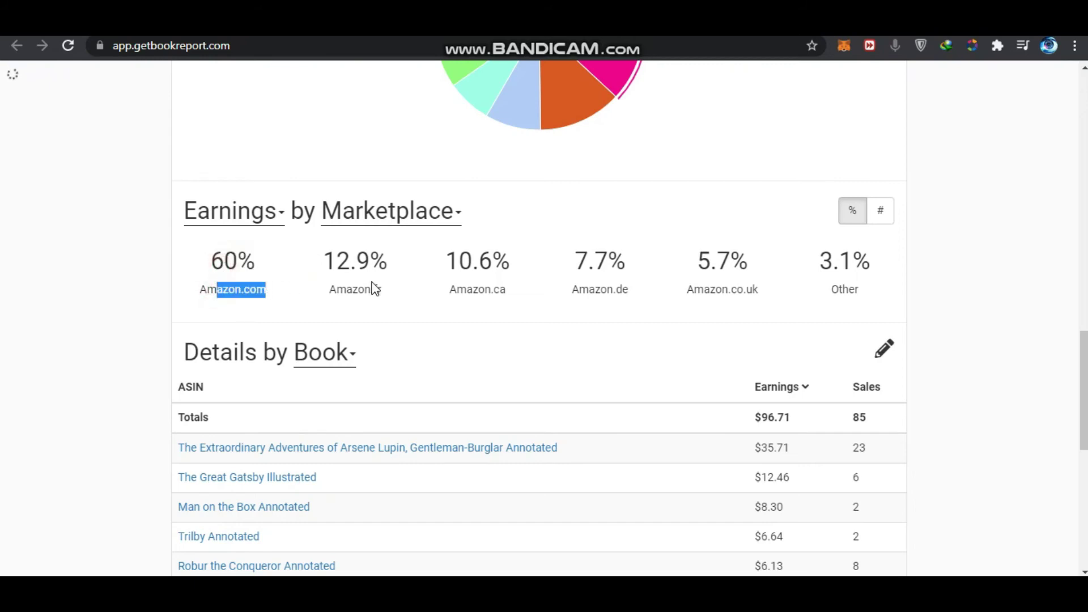
{"action": "right_click", "coordinate": [328, 262]}
{"action": "left_click_drag", "start_coordinate": [359, 257], "coordinate": [389, 261]}
{"action": "left_click", "coordinate": [352, 283]}
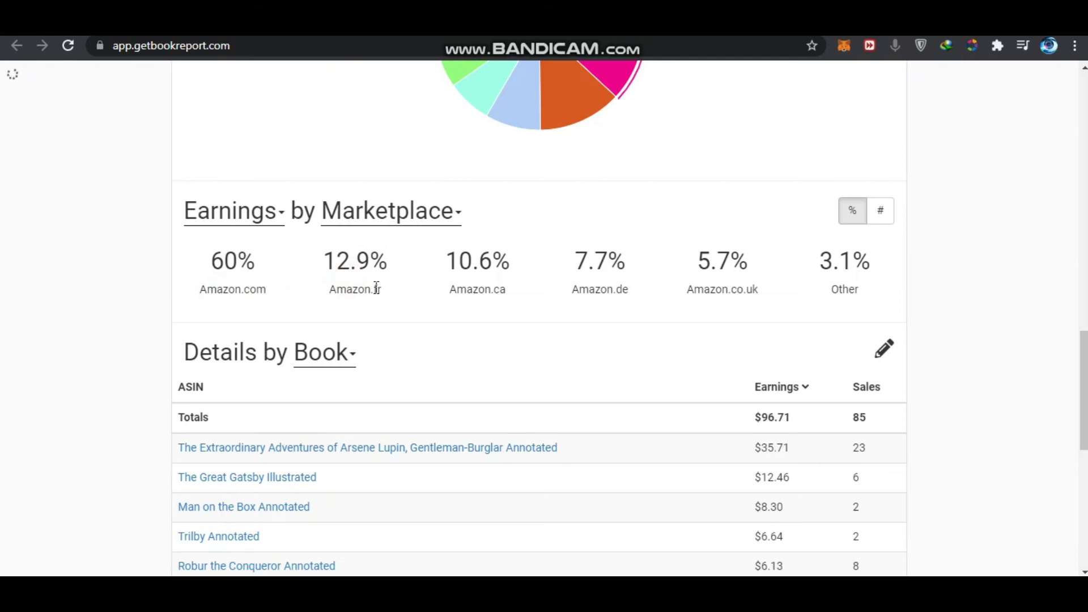
{"action": "left_click_drag", "start_coordinate": [459, 261], "coordinate": [512, 298]}
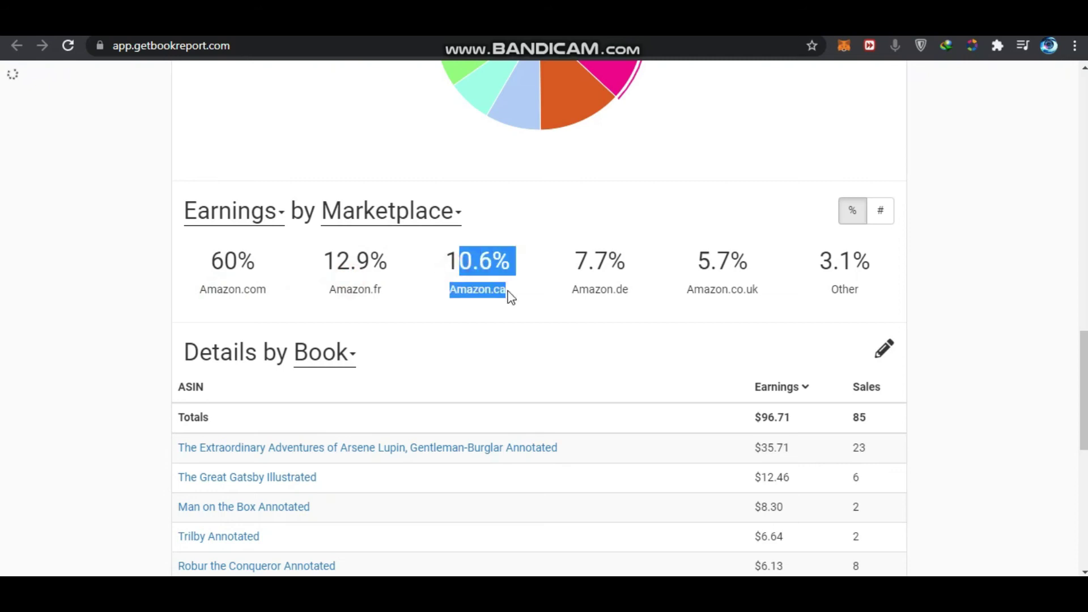
{"action": "left_click", "coordinate": [512, 298]}
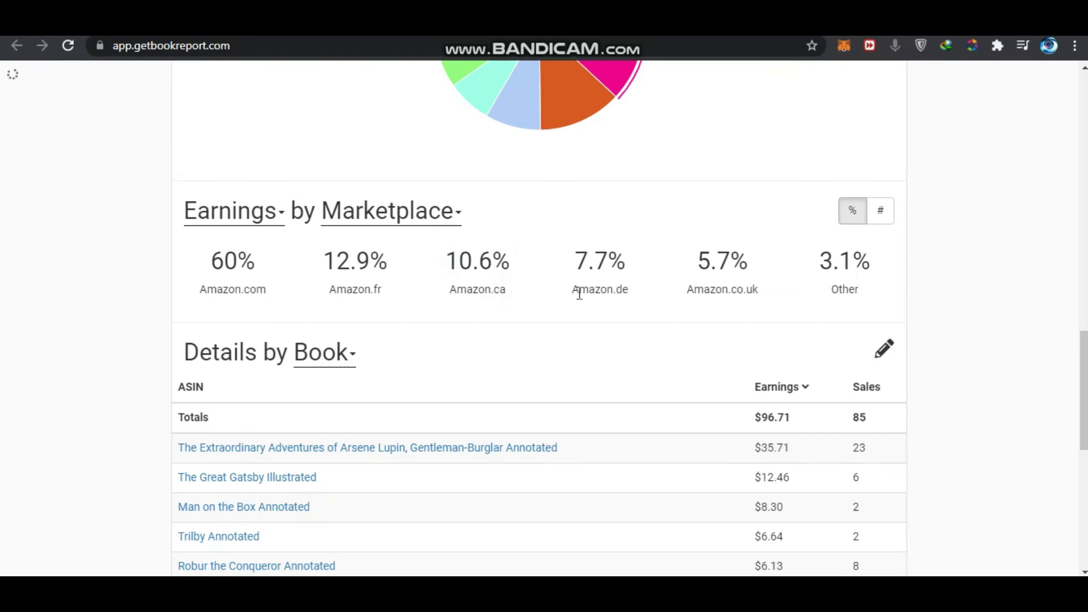
{"action": "left_click_drag", "start_coordinate": [586, 260], "coordinate": [594, 262]}
{"action": "left_click_drag", "start_coordinate": [706, 261], "coordinate": [762, 265]}
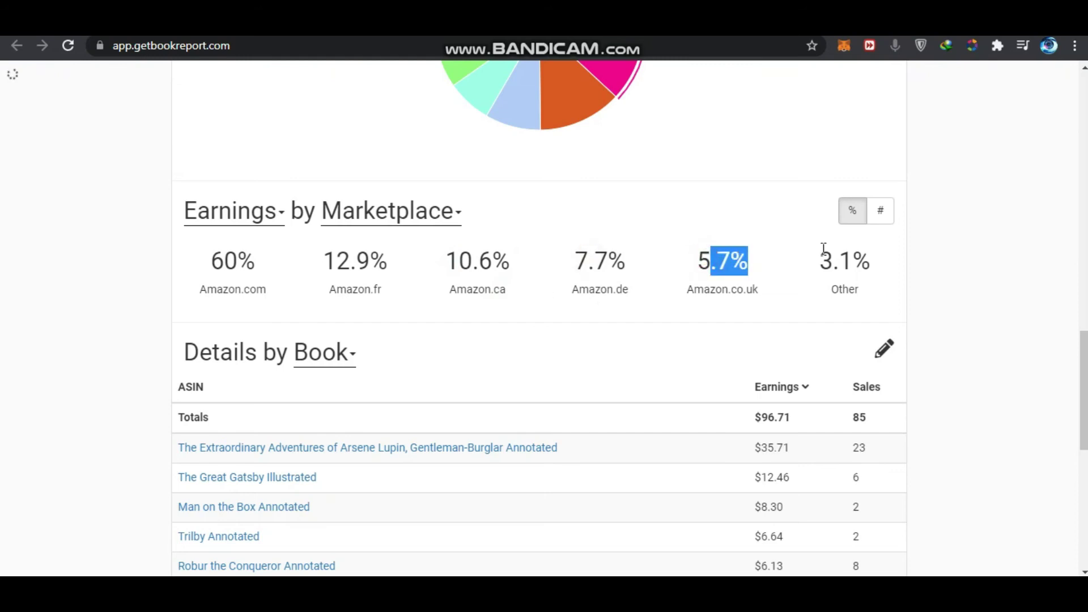
{"action": "left_click_drag", "start_coordinate": [823, 259], "coordinate": [872, 266]}
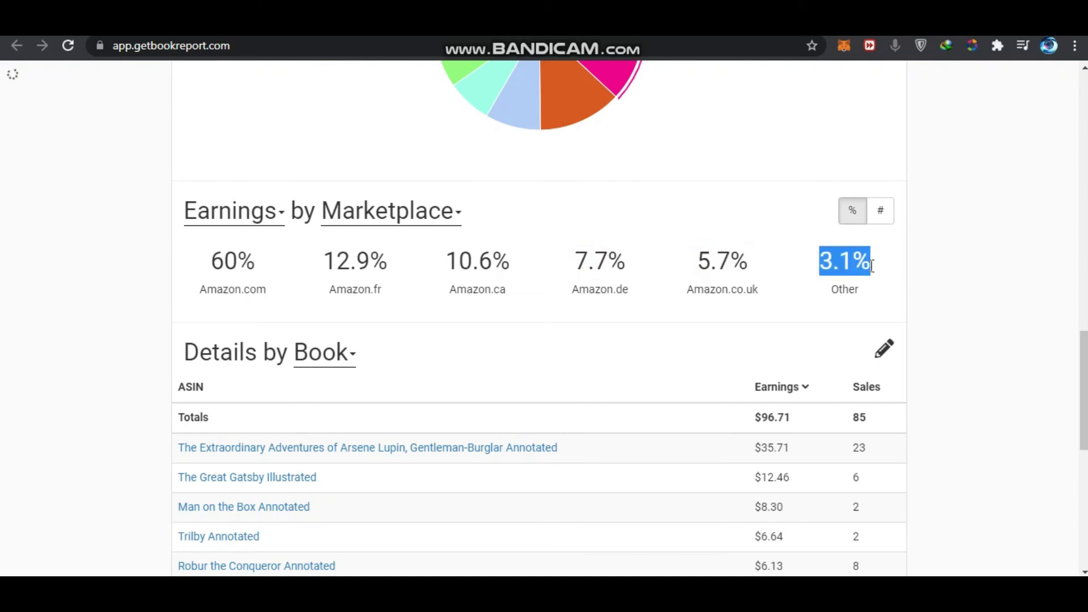
{"action": "left_click", "coordinate": [841, 291]}
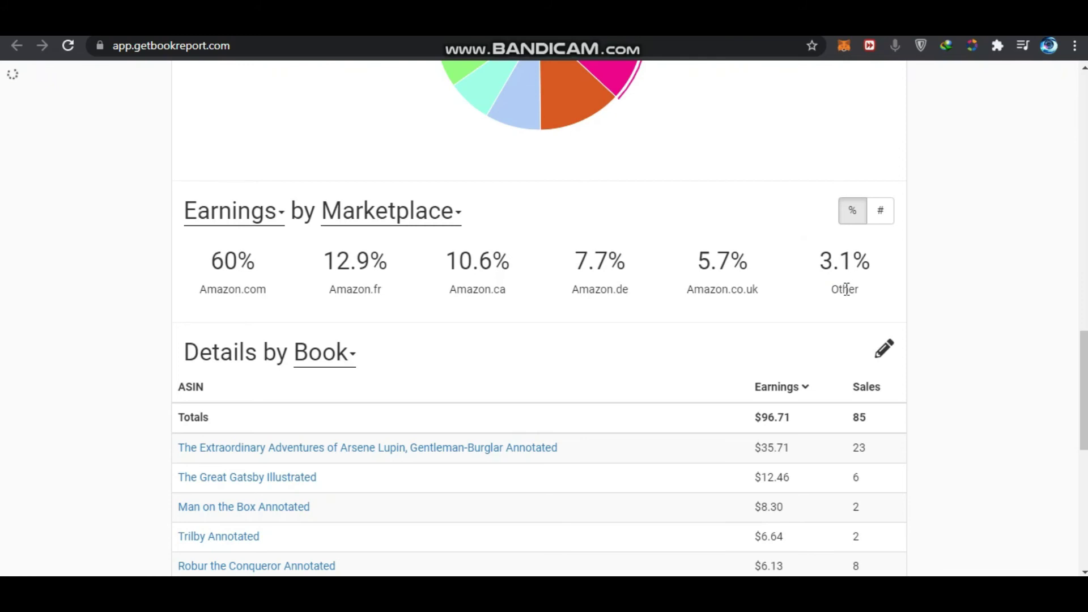
Examine the Details by Book table, checking the earnings and sales of the top-listed book.
{"action": "scroll", "coordinate": [910, 259], "scroll_direction": "down", "scroll_amount": 4}
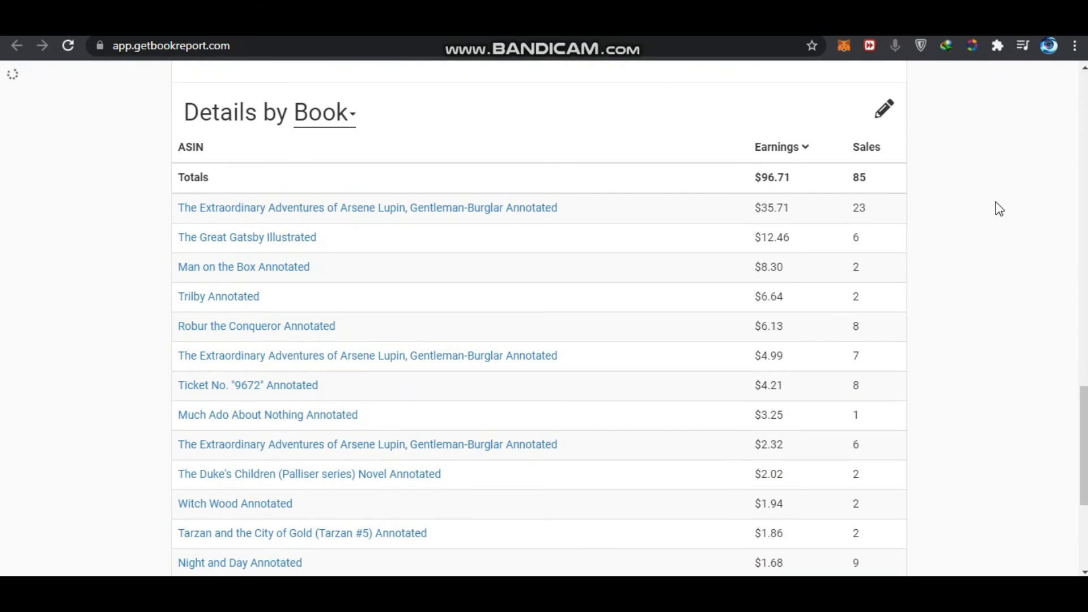
{"action": "left_click", "coordinate": [619, 198]}
{"action": "double_click", "coordinate": [784, 208]}
{"action": "double_click", "coordinate": [855, 209]}
{"action": "double_click", "coordinate": [772, 208]}
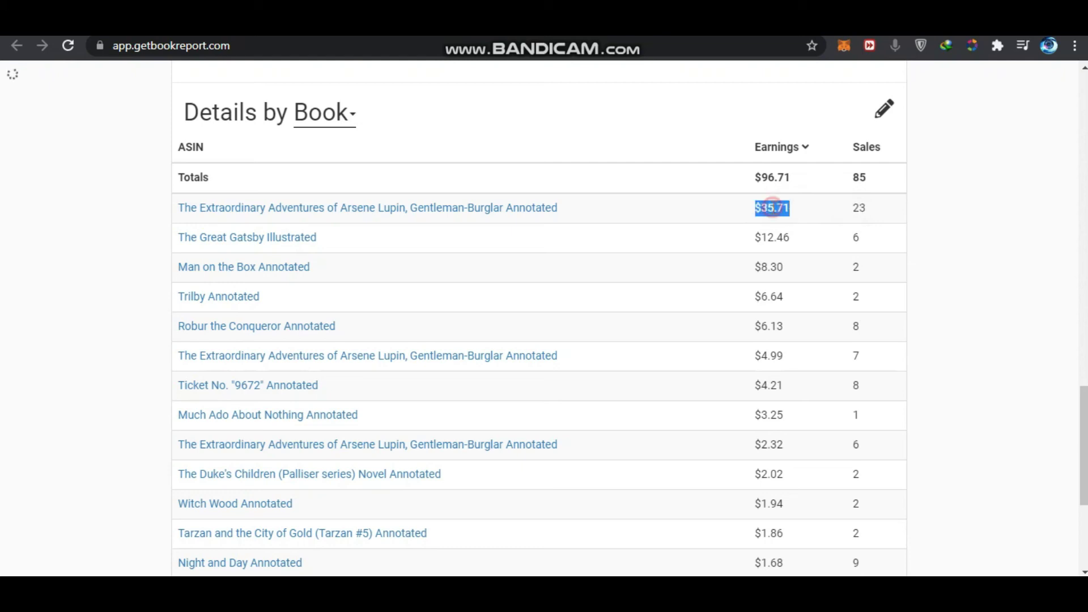
{"action": "left_click", "coordinate": [666, 228]}
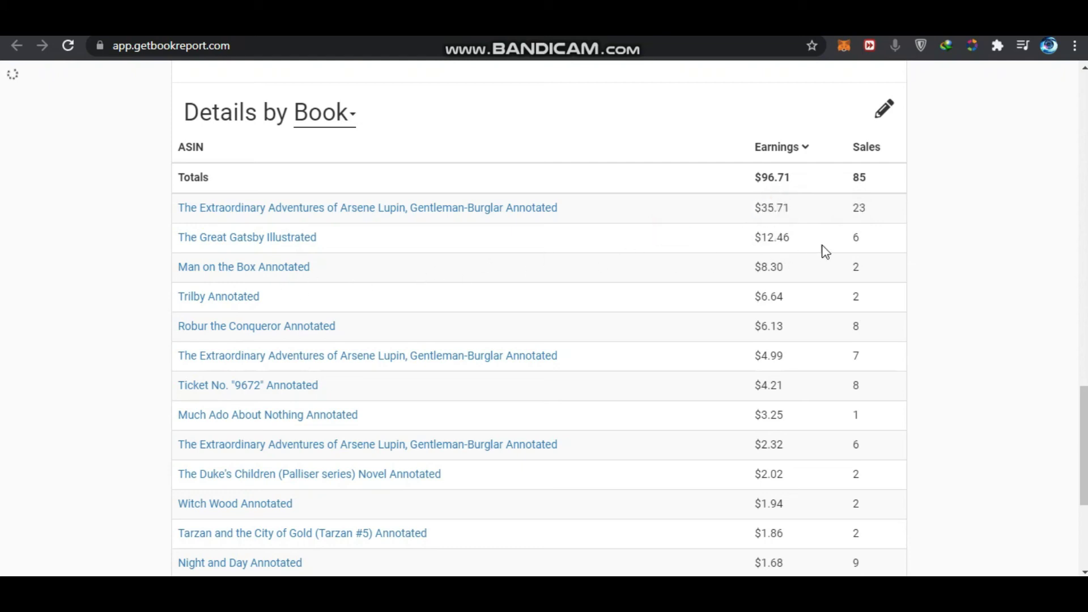
Review the sales and earnings of the remaining titles down to the end of the Details by Book table.
{"action": "left_click", "coordinate": [857, 238]}
{"action": "left_click", "coordinate": [866, 271]}
{"action": "left_click", "coordinate": [874, 327]}
{"action": "scroll", "coordinate": [878, 369], "scroll_direction": "down", "scroll_amount": 5}
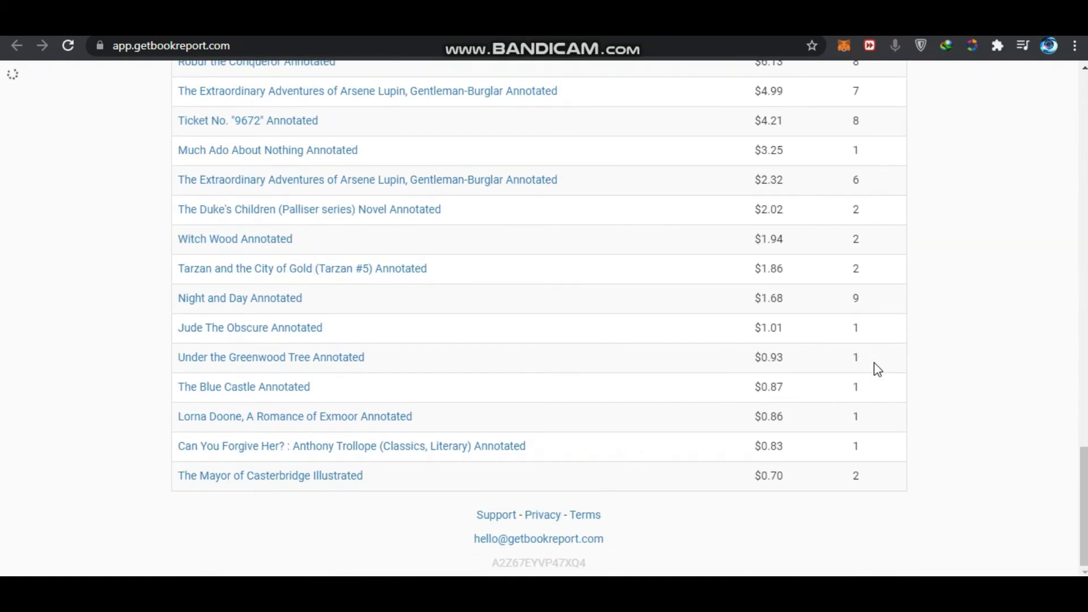
{"action": "scroll", "coordinate": [877, 370], "scroll_direction": "up", "scroll_amount": 7}
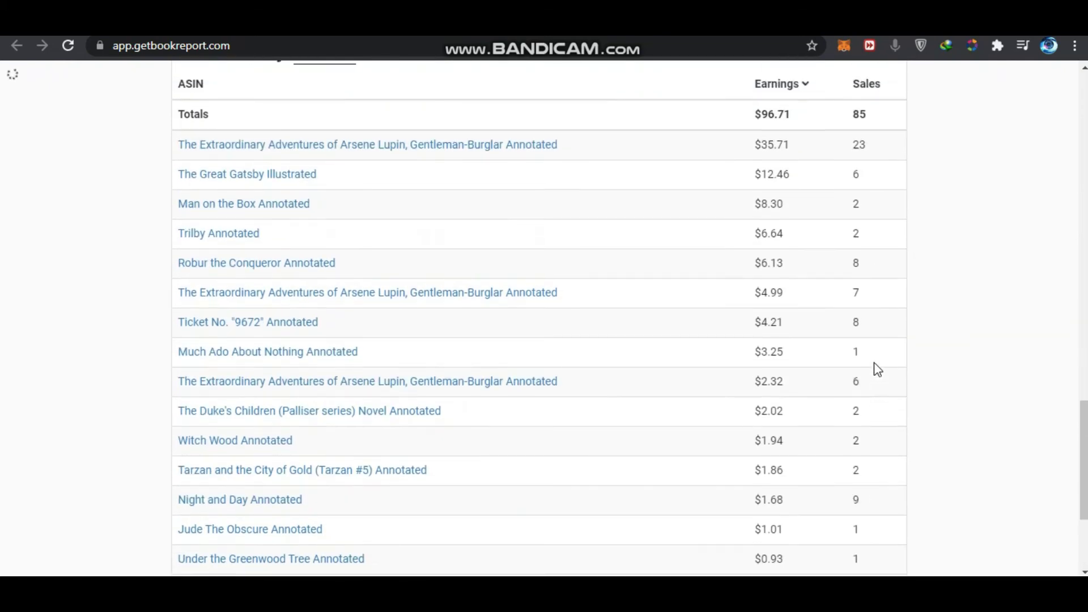
{"action": "scroll", "coordinate": [877, 370], "scroll_direction": "down", "scroll_amount": 4}
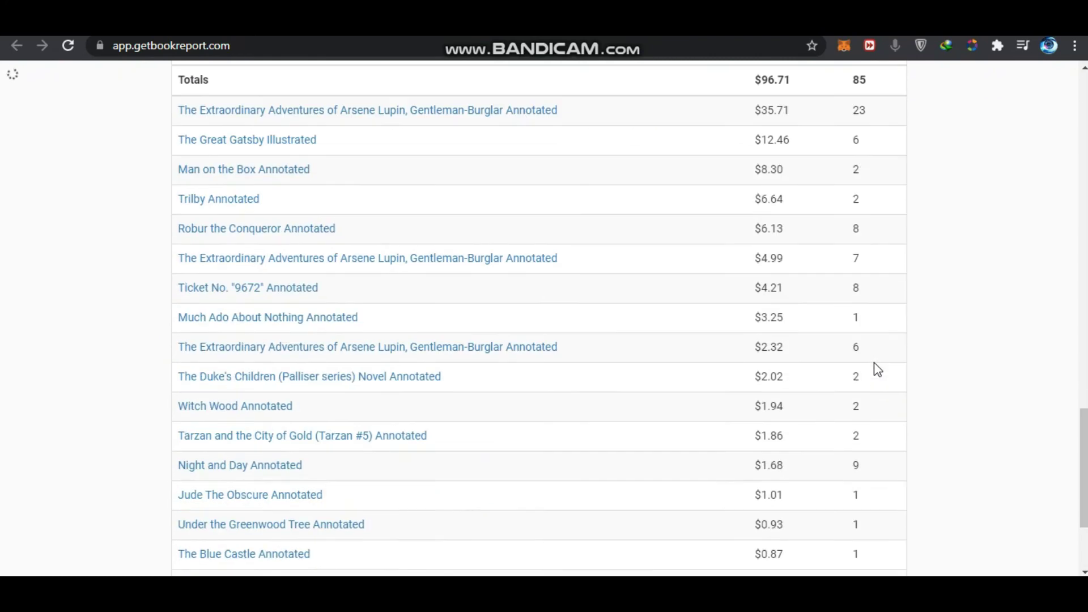
{"action": "scroll", "coordinate": [878, 369], "scroll_direction": "down", "scroll_amount": 3}
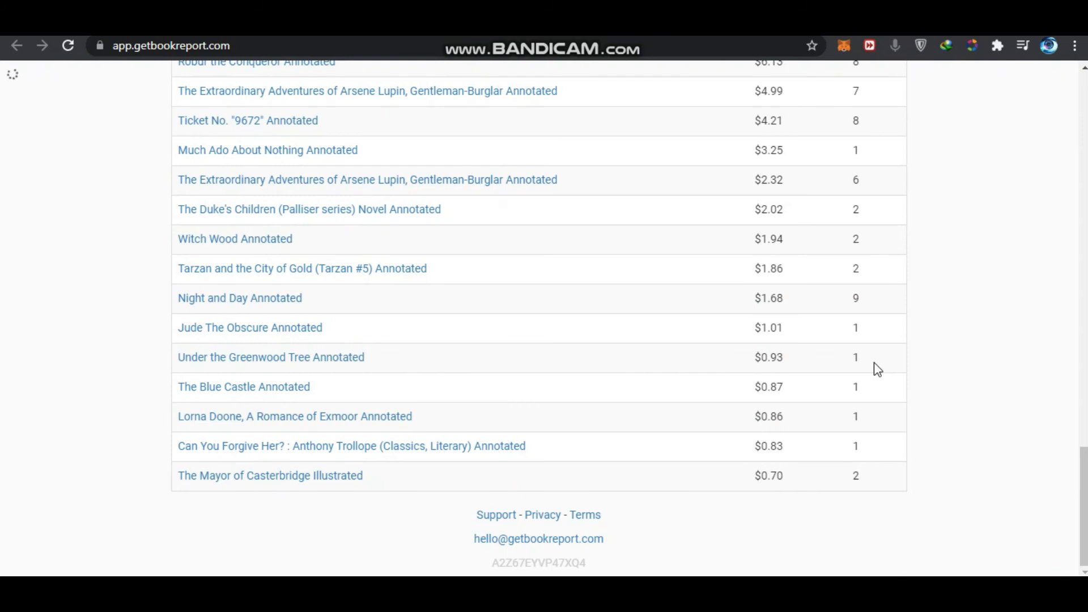
{"action": "scroll", "coordinate": [878, 369], "scroll_direction": "up", "scroll_amount": 20}
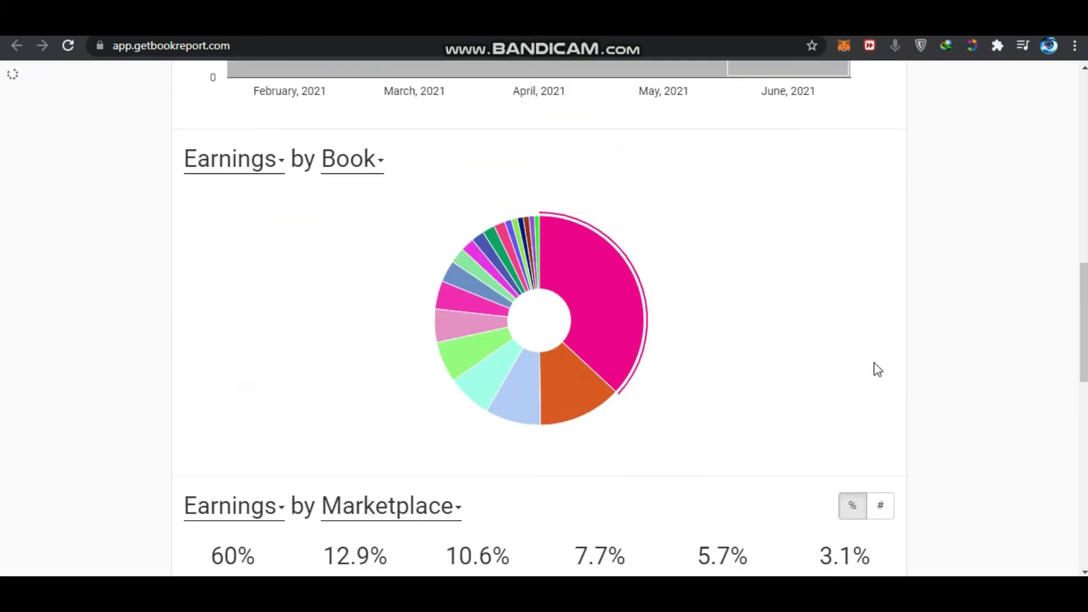
{"action": "scroll", "coordinate": [878, 370], "scroll_direction": "up", "scroll_amount": 7}
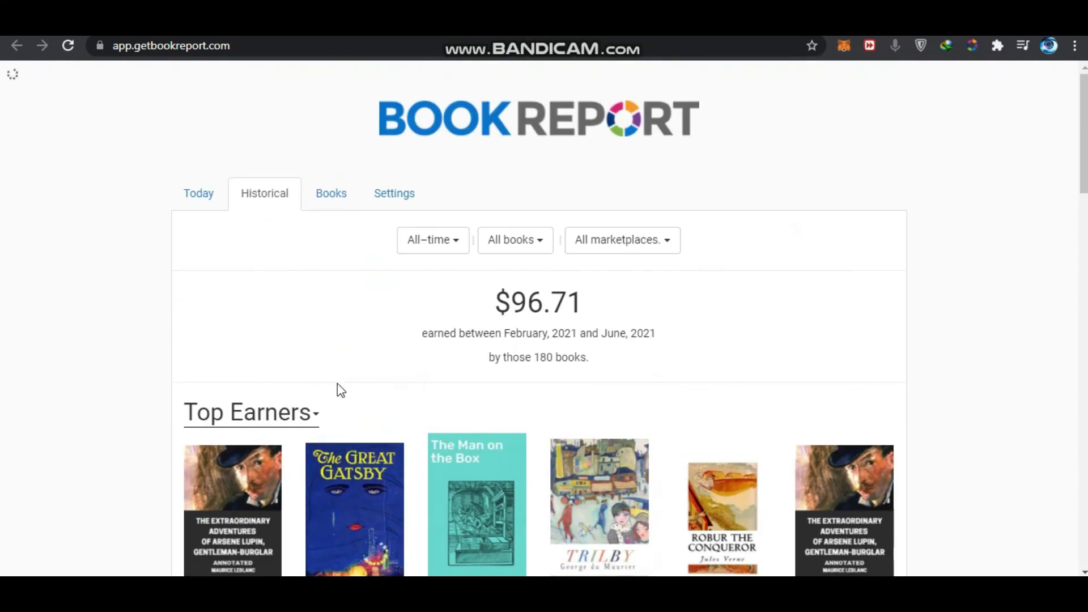
Open the list of published books and browse the entries with their ASIN, author and KENPC details.
{"action": "left_click", "coordinate": [333, 201]}
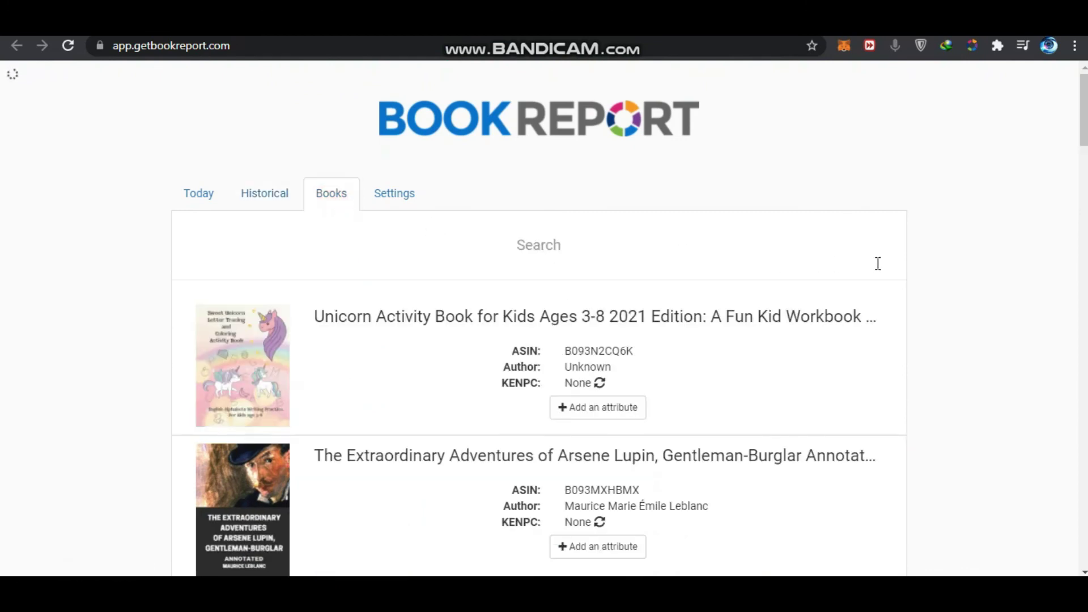
{"action": "scroll", "coordinate": [830, 277], "scroll_direction": "down", "scroll_amount": 4}
{"action": "scroll", "coordinate": [748, 298], "scroll_direction": "up", "scroll_amount": 4}
{"action": "scroll", "coordinate": [624, 333], "scroll_direction": "down", "scroll_amount": 14}
{"action": "scroll", "coordinate": [622, 327], "scroll_direction": "up", "scroll_amount": 9}
{"action": "scroll", "coordinate": [622, 327], "scroll_direction": "down", "scroll_amount": 13}
{"action": "scroll", "coordinate": [621, 328], "scroll_direction": "up", "scroll_amount": 6}
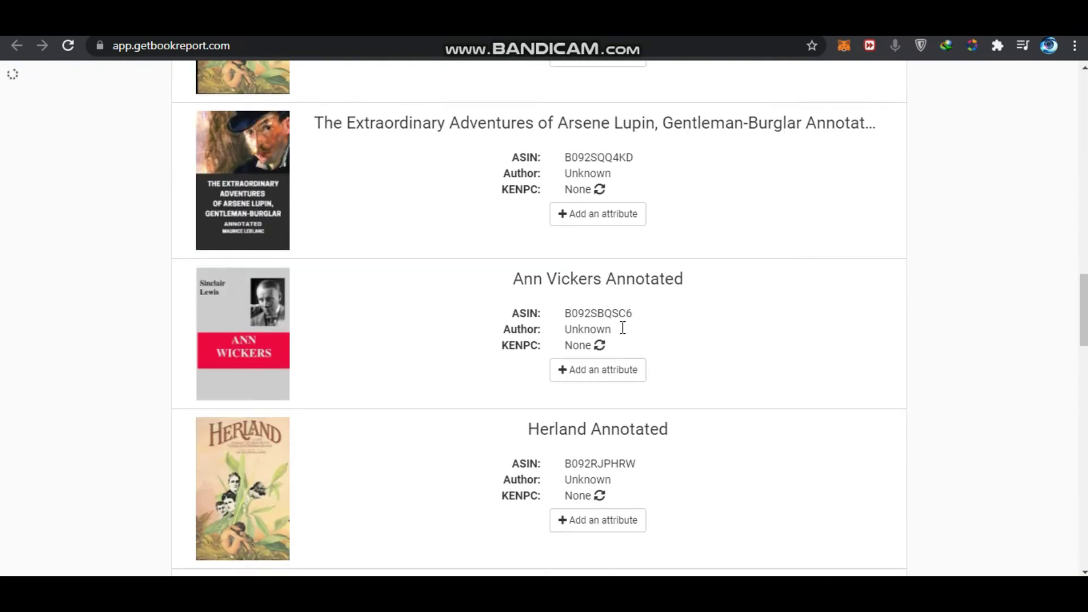
{"action": "scroll", "coordinate": [622, 328], "scroll_direction": "down", "scroll_amount": 7}
{"action": "scroll", "coordinate": [622, 327], "scroll_direction": "down", "scroll_amount": 20}
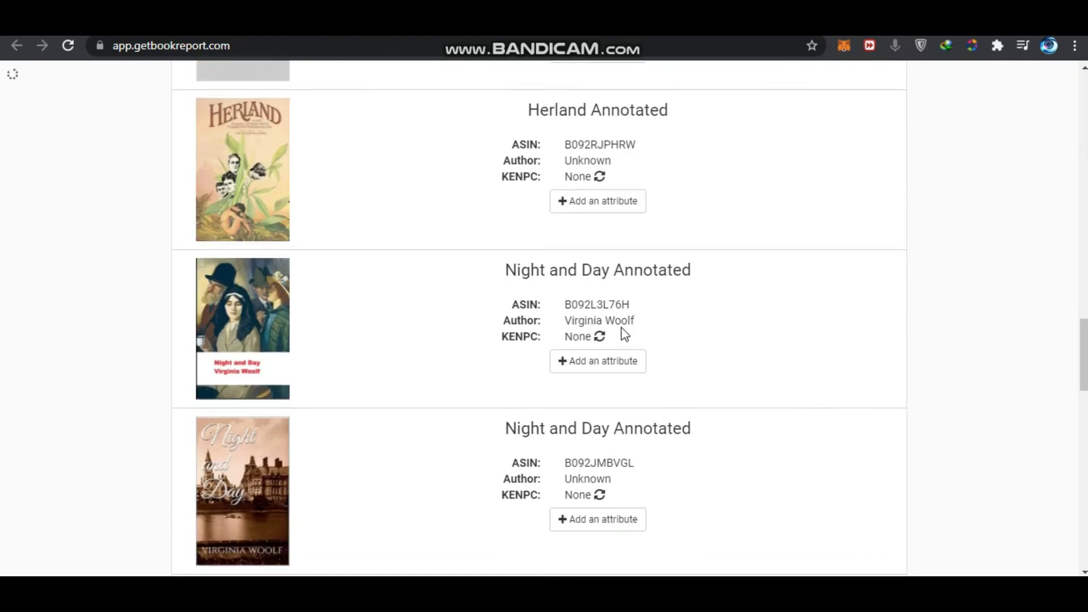
{"action": "scroll", "coordinate": [622, 327], "scroll_direction": "up", "scroll_amount": 20}
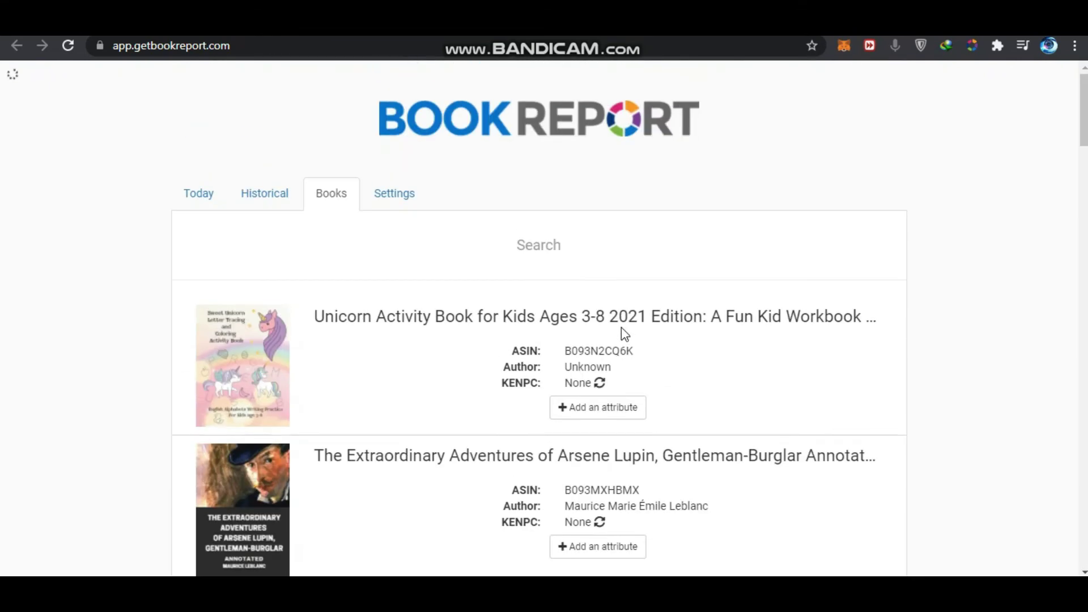
{"action": "scroll", "coordinate": [622, 328], "scroll_direction": "down", "scroll_amount": 12}
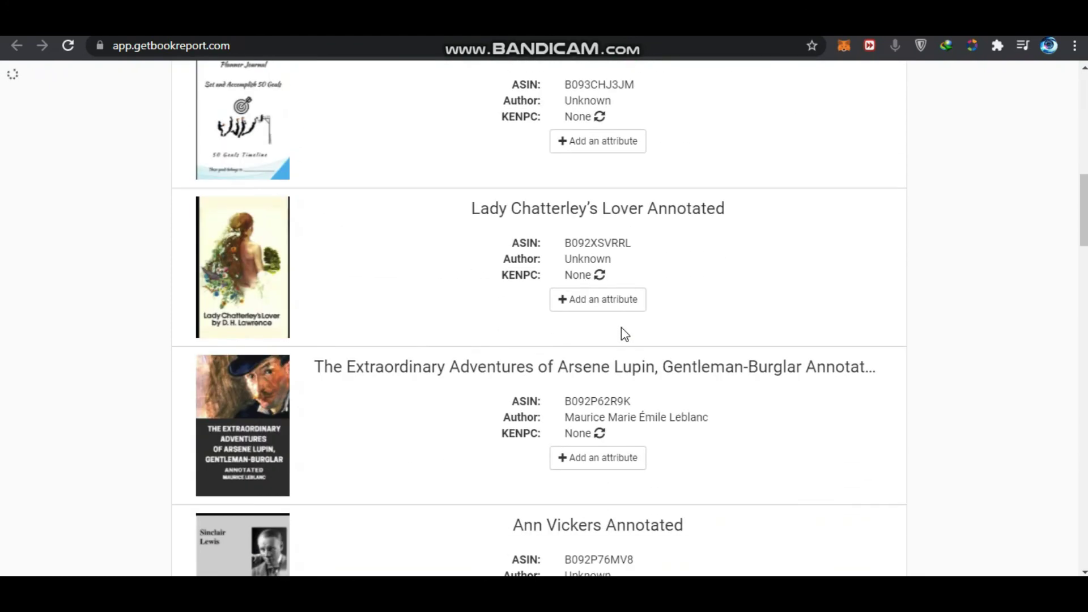
{"action": "scroll", "coordinate": [621, 327], "scroll_direction": "down", "scroll_amount": 5}
{"action": "scroll", "coordinate": [621, 328], "scroll_direction": "down", "scroll_amount": 15}
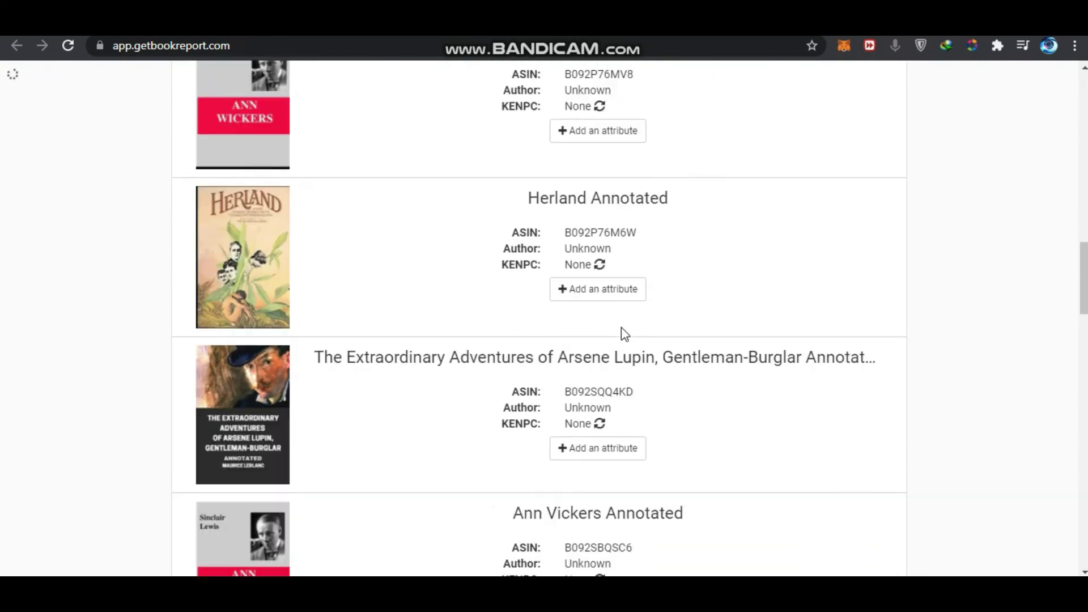
{"action": "scroll", "coordinate": [621, 328], "scroll_direction": "up", "scroll_amount": 20}
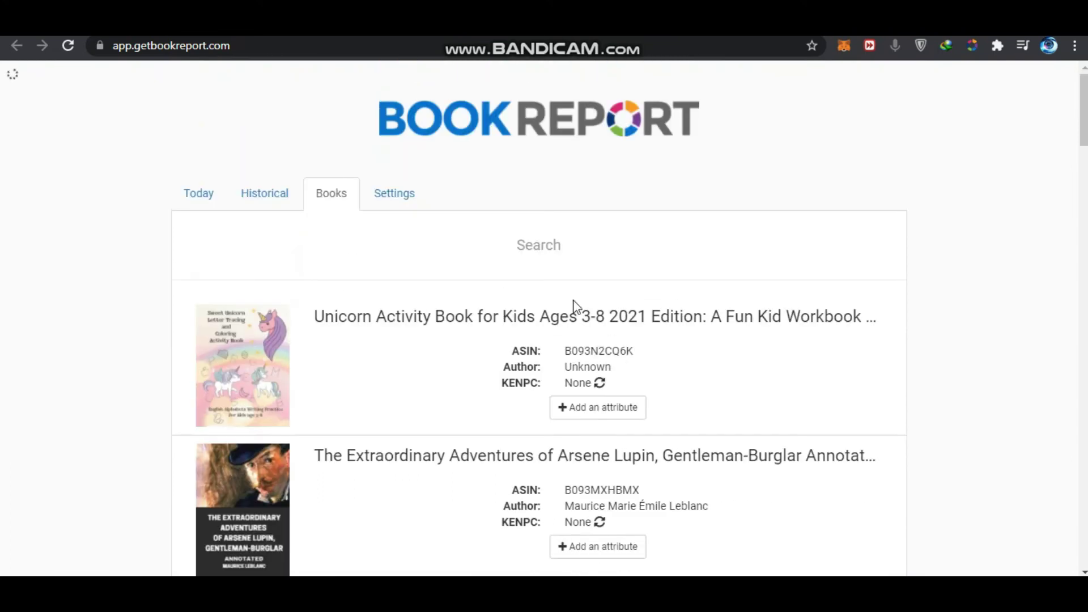
{"action": "left_click", "coordinate": [322, 192]}
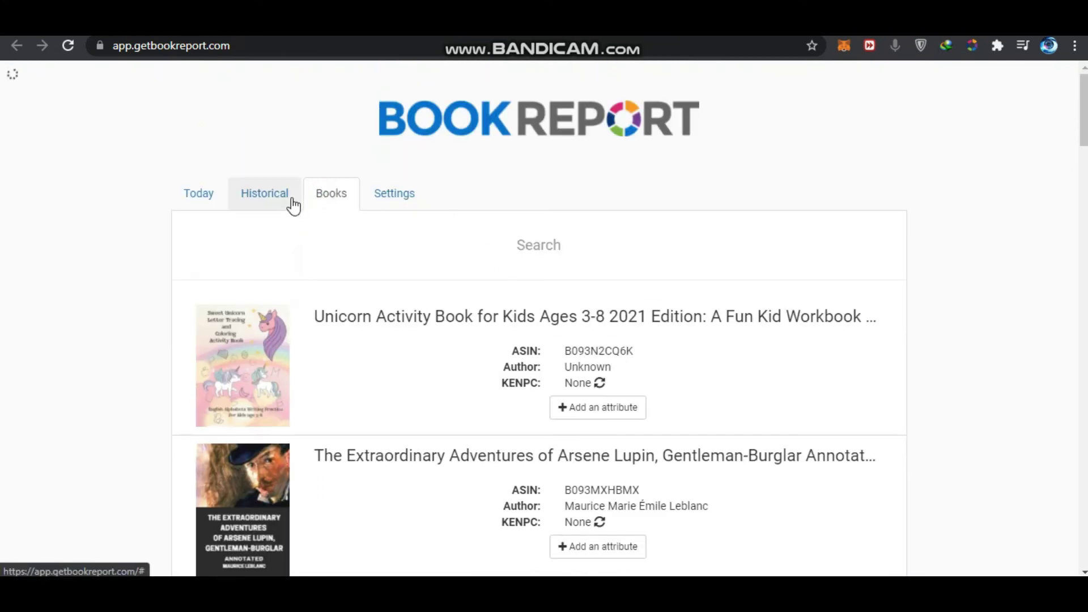
Open the Book Report settings and check which currencies are available for the reports.
{"action": "left_click", "coordinate": [371, 190]}
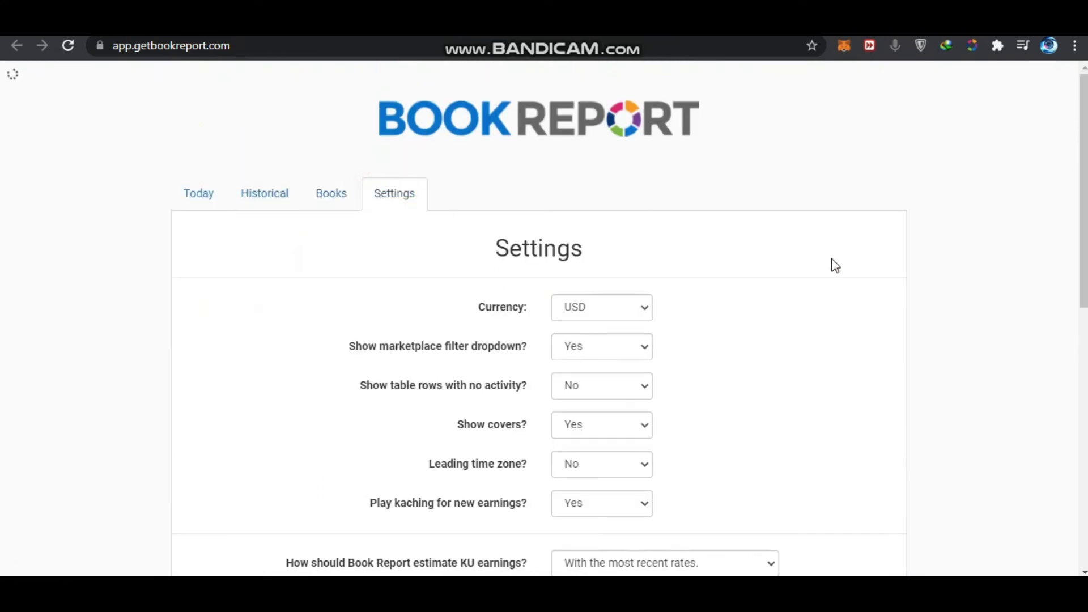
{"action": "scroll", "coordinate": [833, 264], "scroll_direction": "down", "scroll_amount": 1}
{"action": "left_click", "coordinate": [614, 222]}
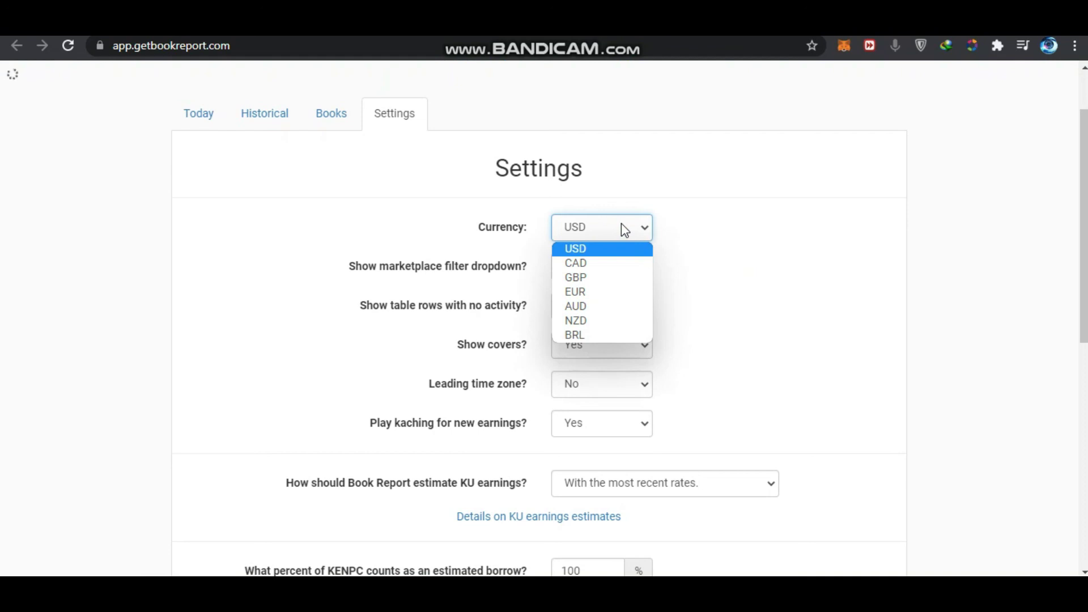
{"action": "left_click", "coordinate": [620, 225]}
{"action": "left_click", "coordinate": [722, 225]}
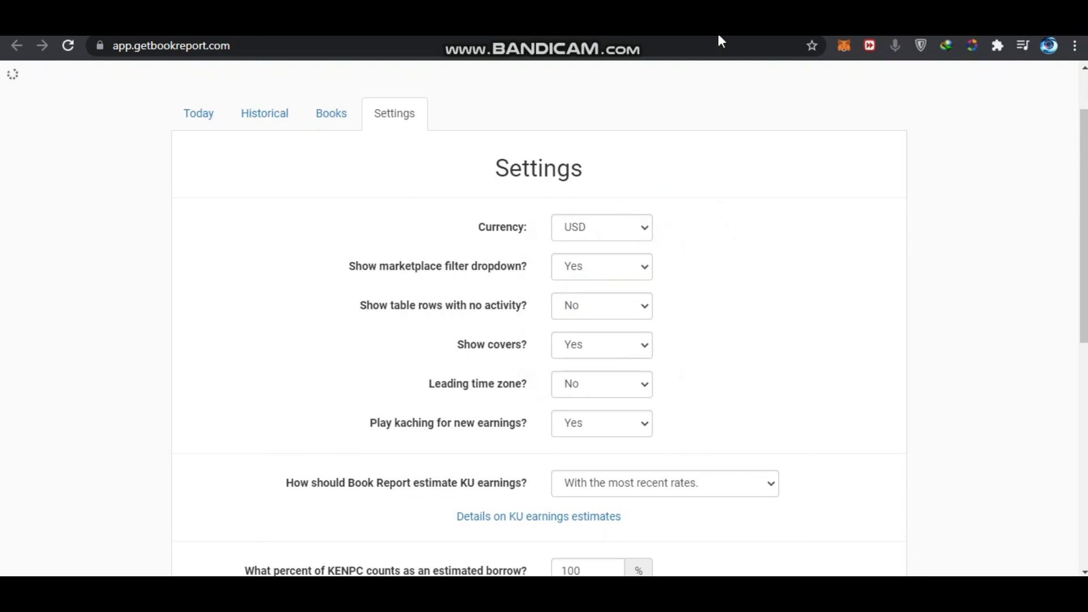
Try EUR as the report currency and switch it back to USD.
{"action": "left_click", "coordinate": [628, 234]}
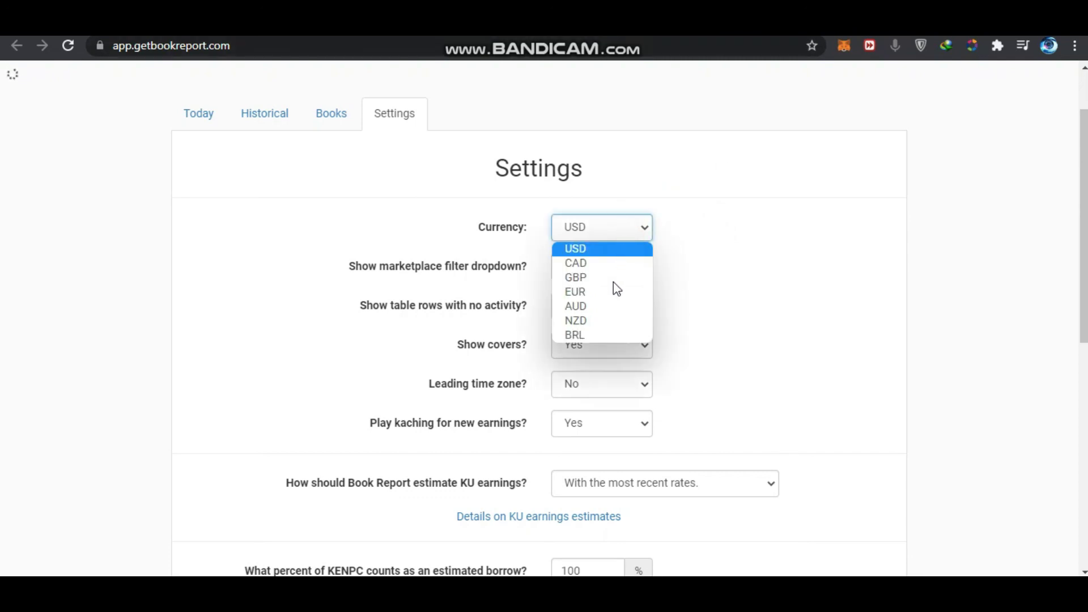
{"action": "left_click", "coordinate": [590, 298]}
{"action": "left_click", "coordinate": [602, 231]}
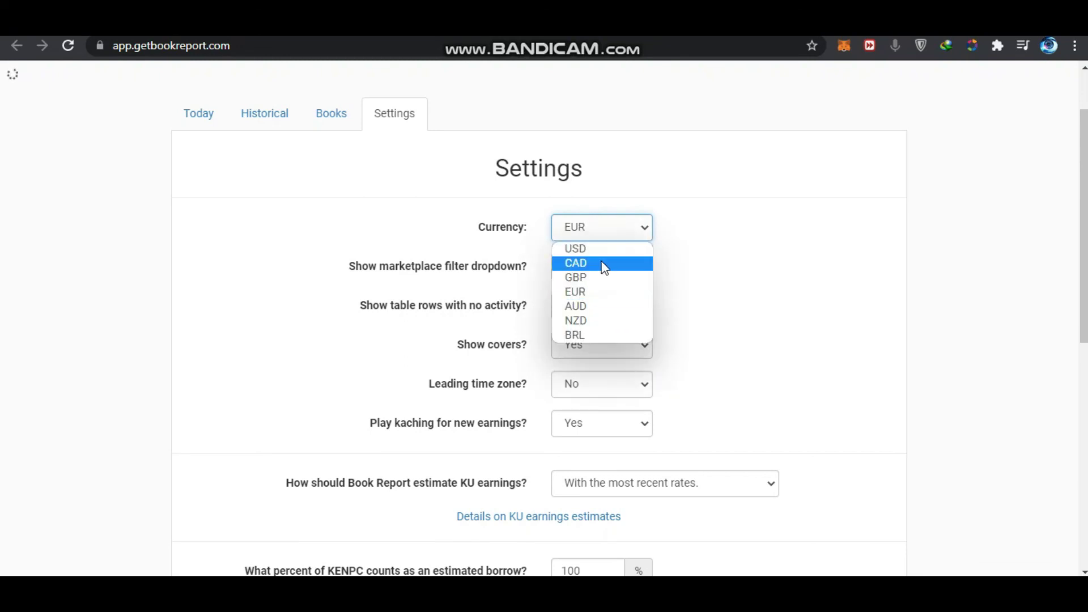
{"action": "left_click", "coordinate": [604, 254]}
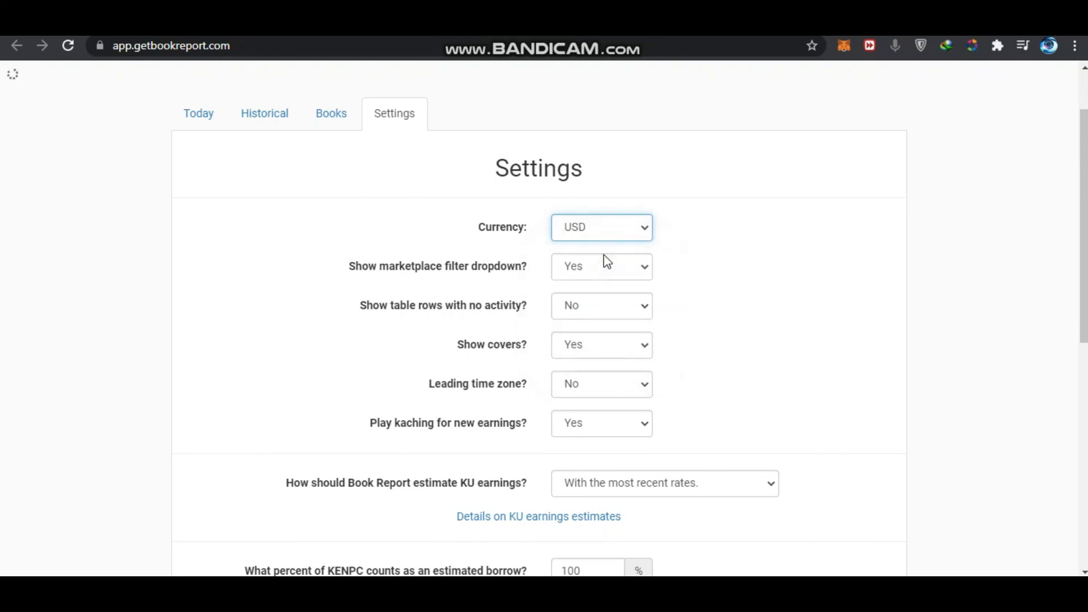
{"action": "key", "text": "Up"}
{"action": "left_click", "coordinate": [693, 229]}
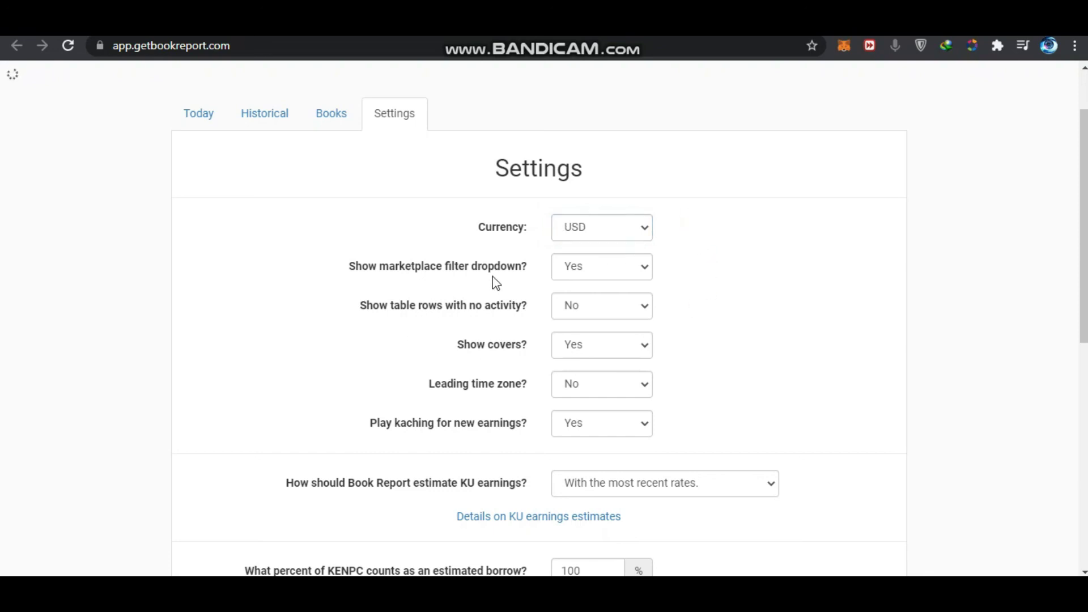
Review the display, KU earnings, borrow estimate and Author Central settings, and return to the Today report.
{"action": "scroll", "coordinate": [504, 324], "scroll_direction": "down", "scroll_amount": 1}
{"action": "scroll", "coordinate": [448, 329], "scroll_direction": "down", "scroll_amount": 1}
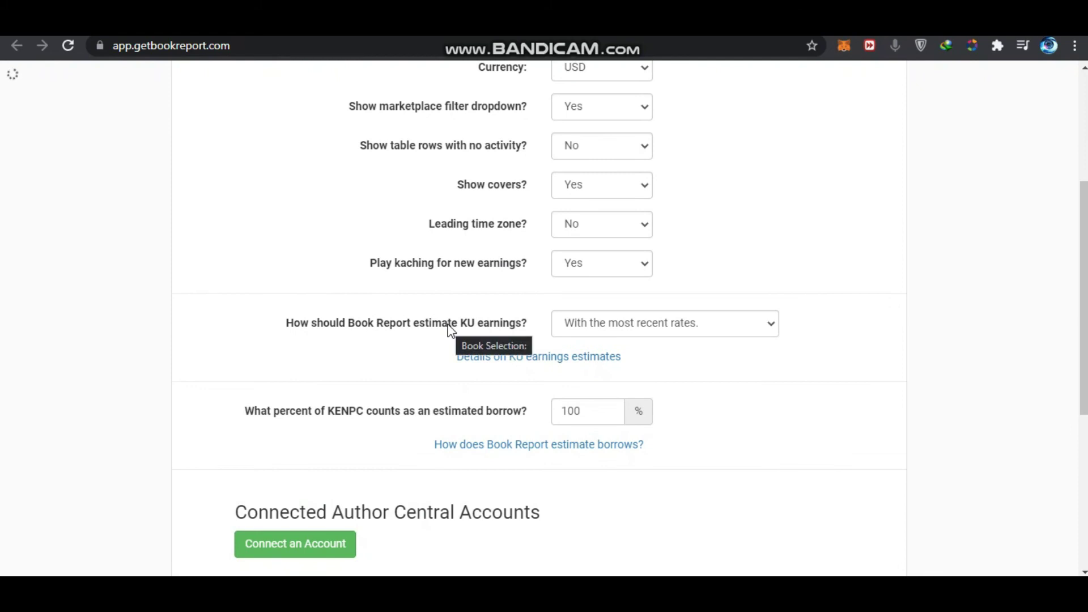
{"action": "scroll", "coordinate": [382, 401], "scroll_direction": "down", "scroll_amount": 3}
{"action": "scroll", "coordinate": [383, 403], "scroll_direction": "up", "scroll_amount": 6}
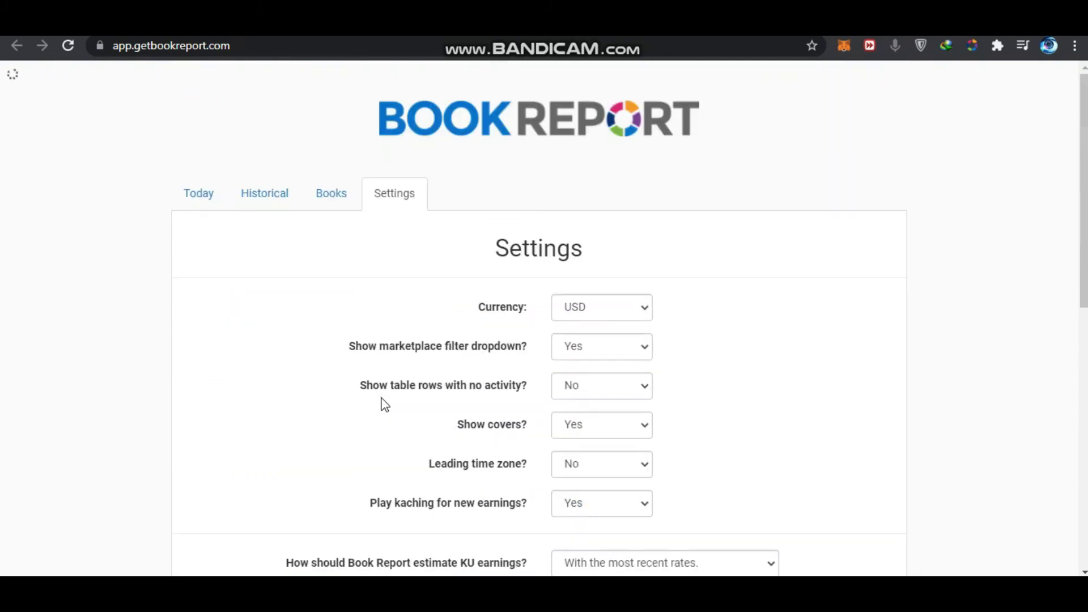
{"action": "left_click", "coordinate": [198, 195]}
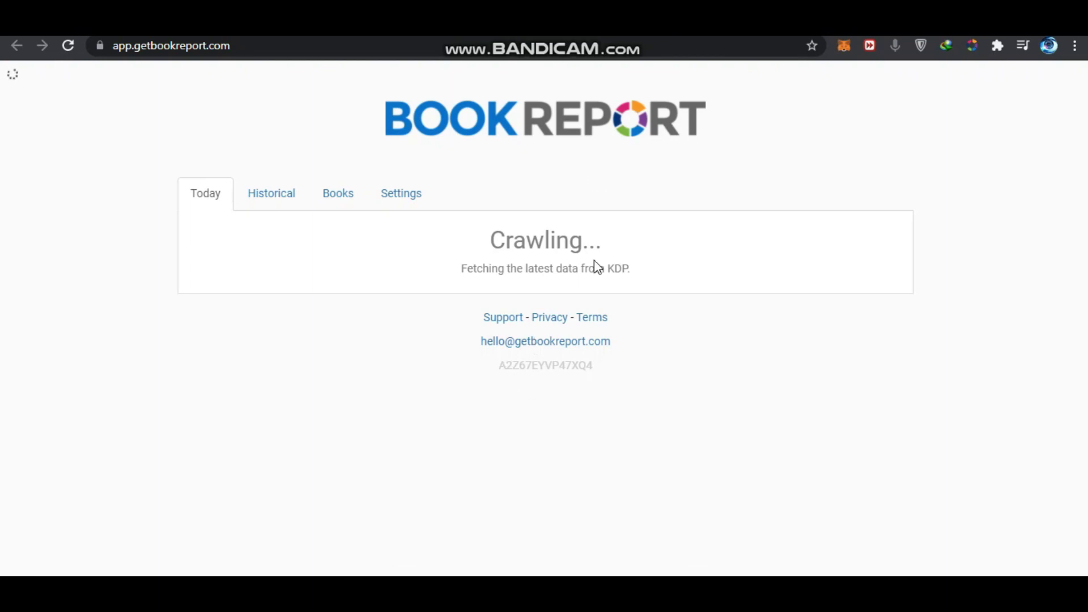
Switch to YouTube and view the uploads on the WeRigEverything channel page.
{"action": "left_click", "coordinate": [557, 192]}
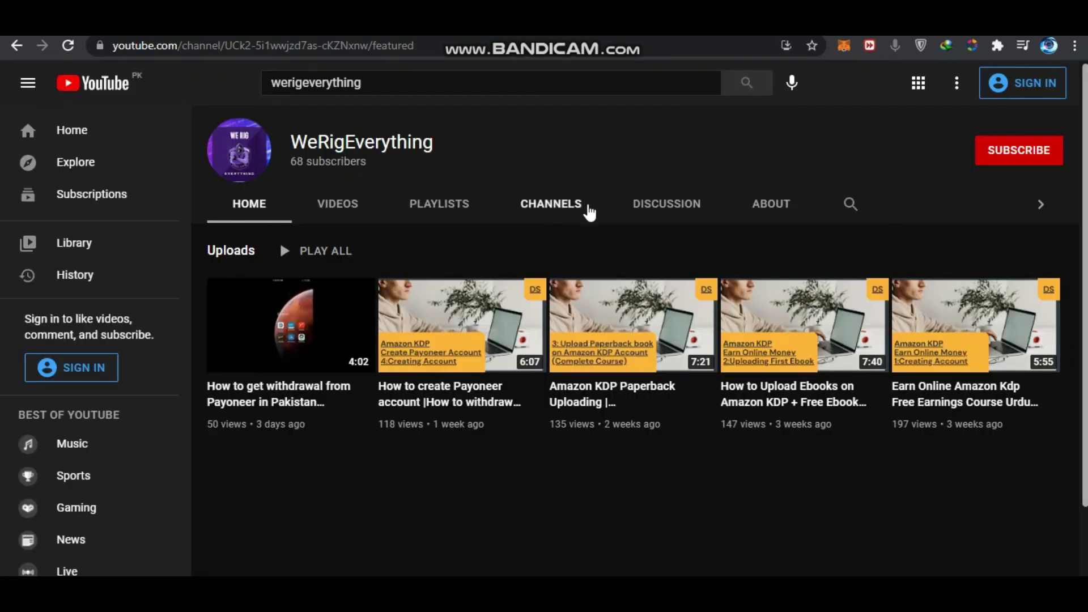
{"action": "scroll", "coordinate": [589, 213], "scroll_direction": "down", "scroll_amount": 2}
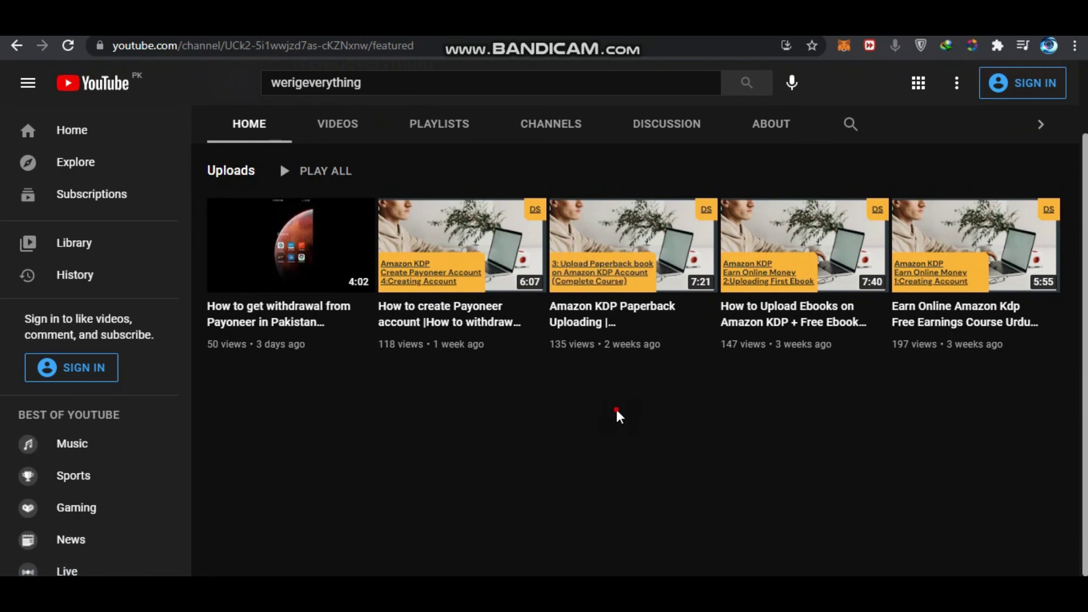